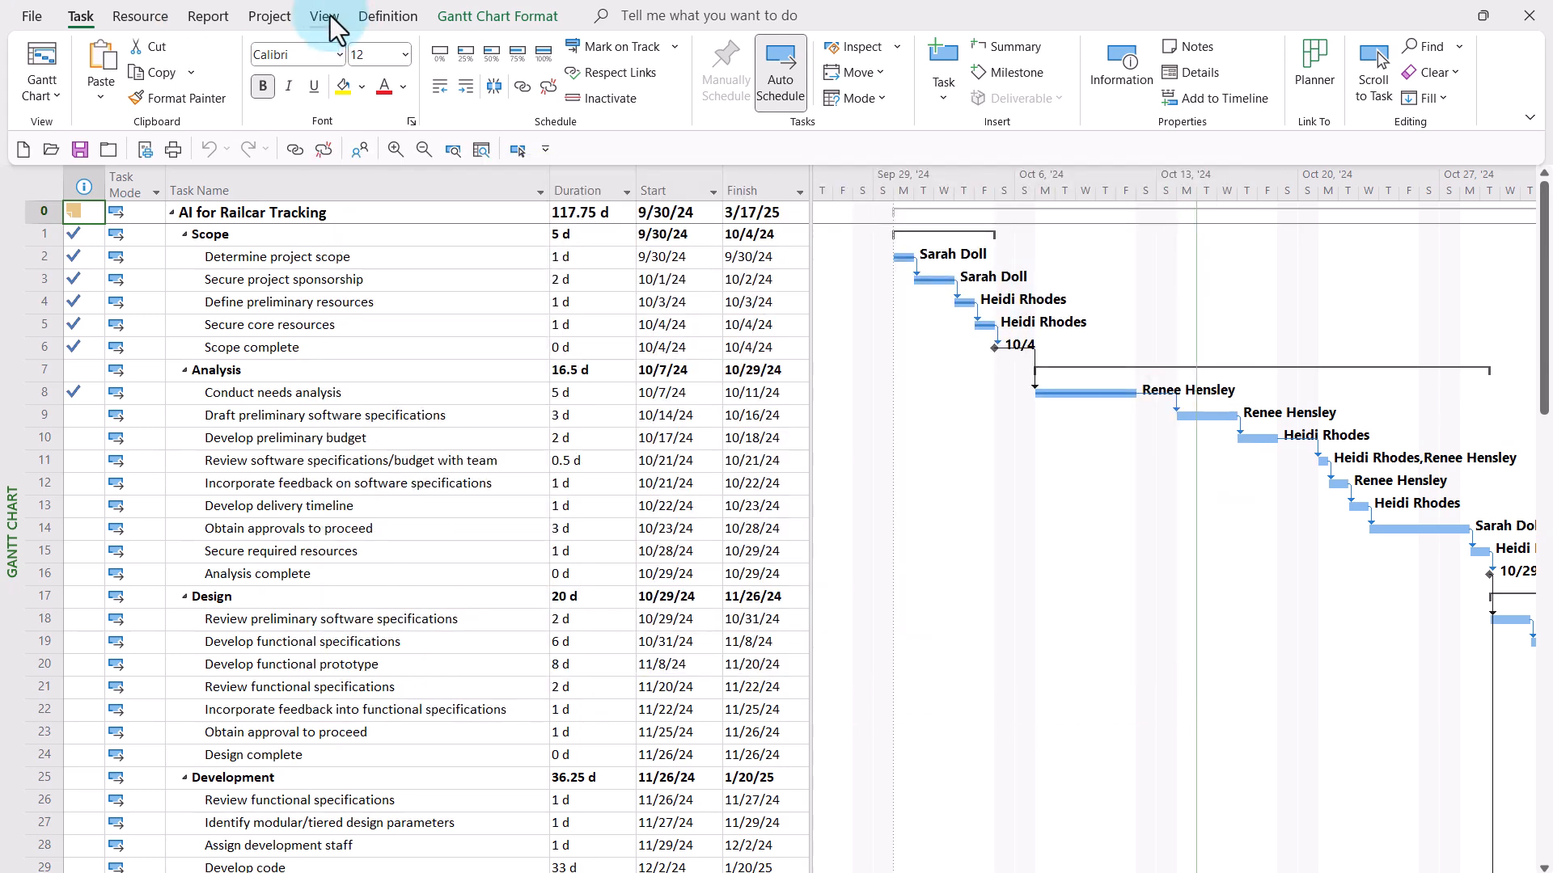
Step: Open the definition of the Milestones Due This Month task filter from the full list of filters
click(327, 17)
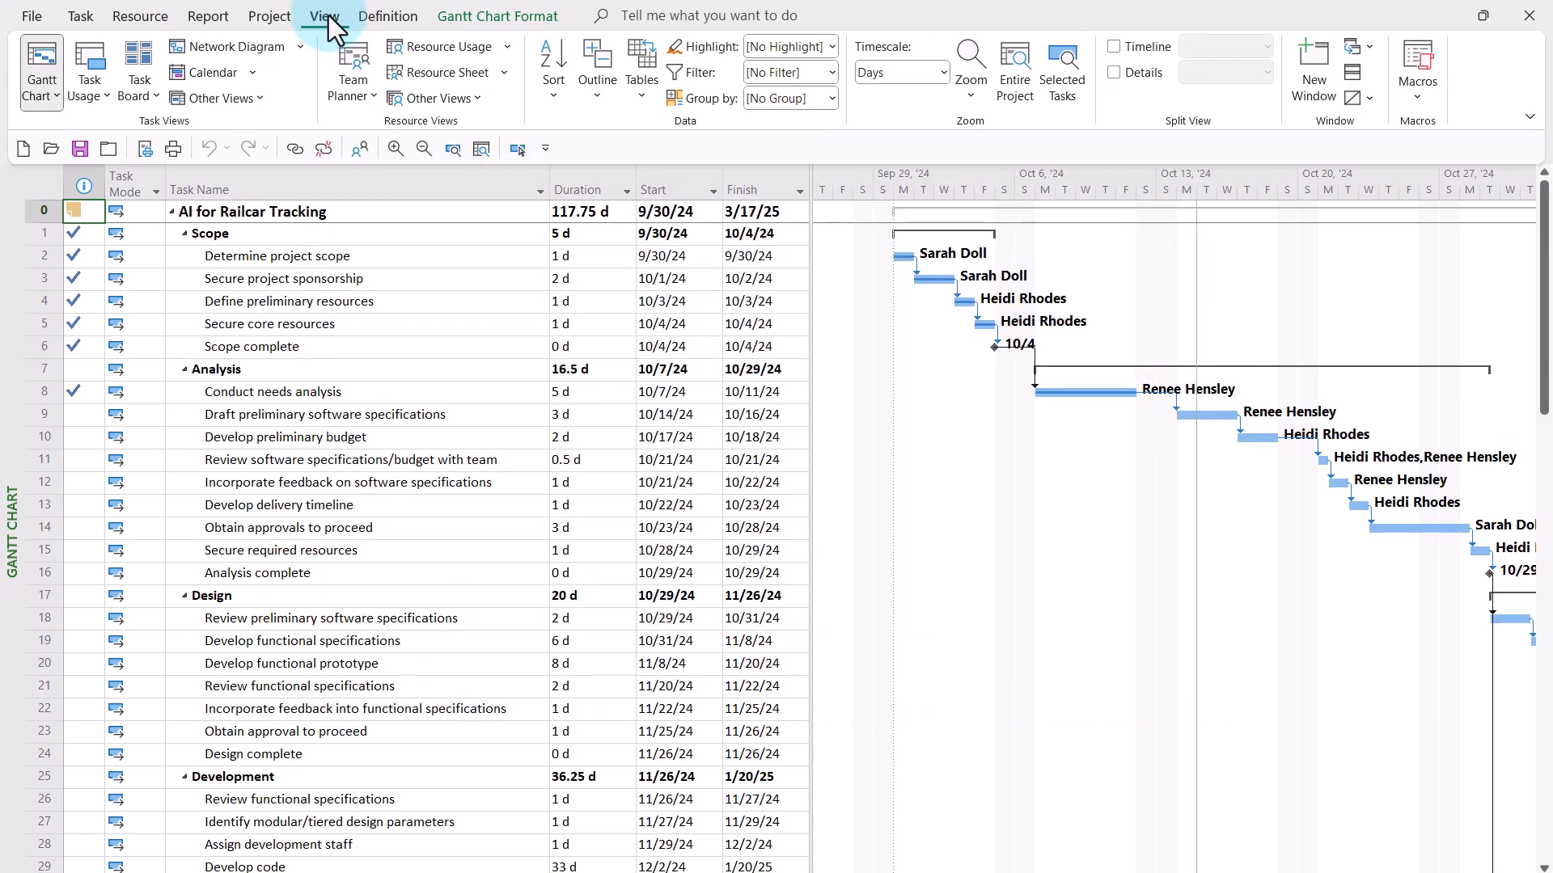
click(831, 73)
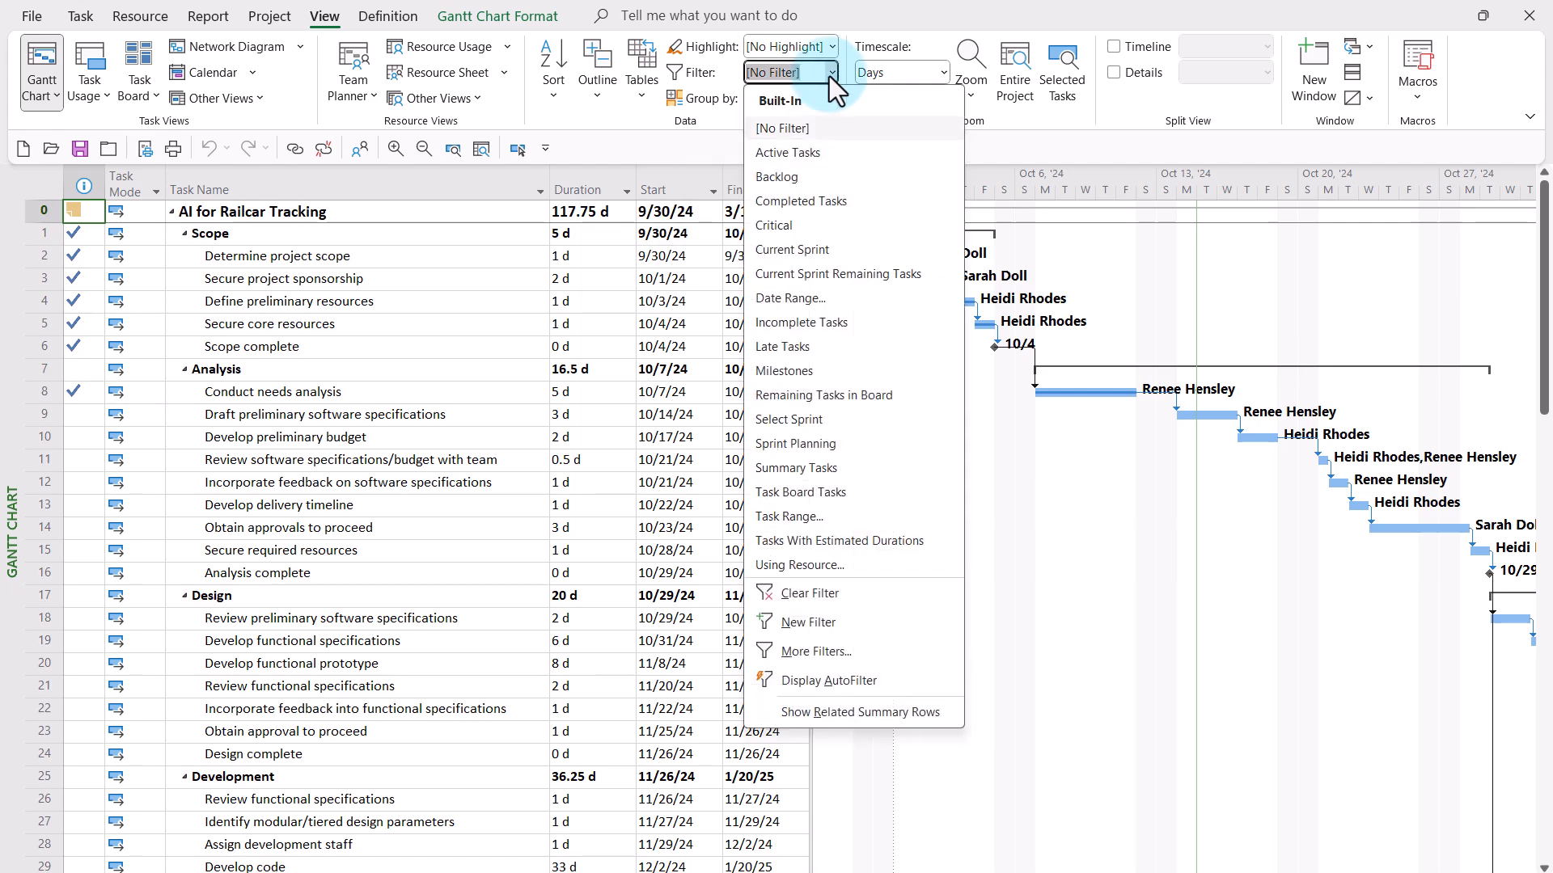
click(843, 651)
drag(465, 55, 779, 27)
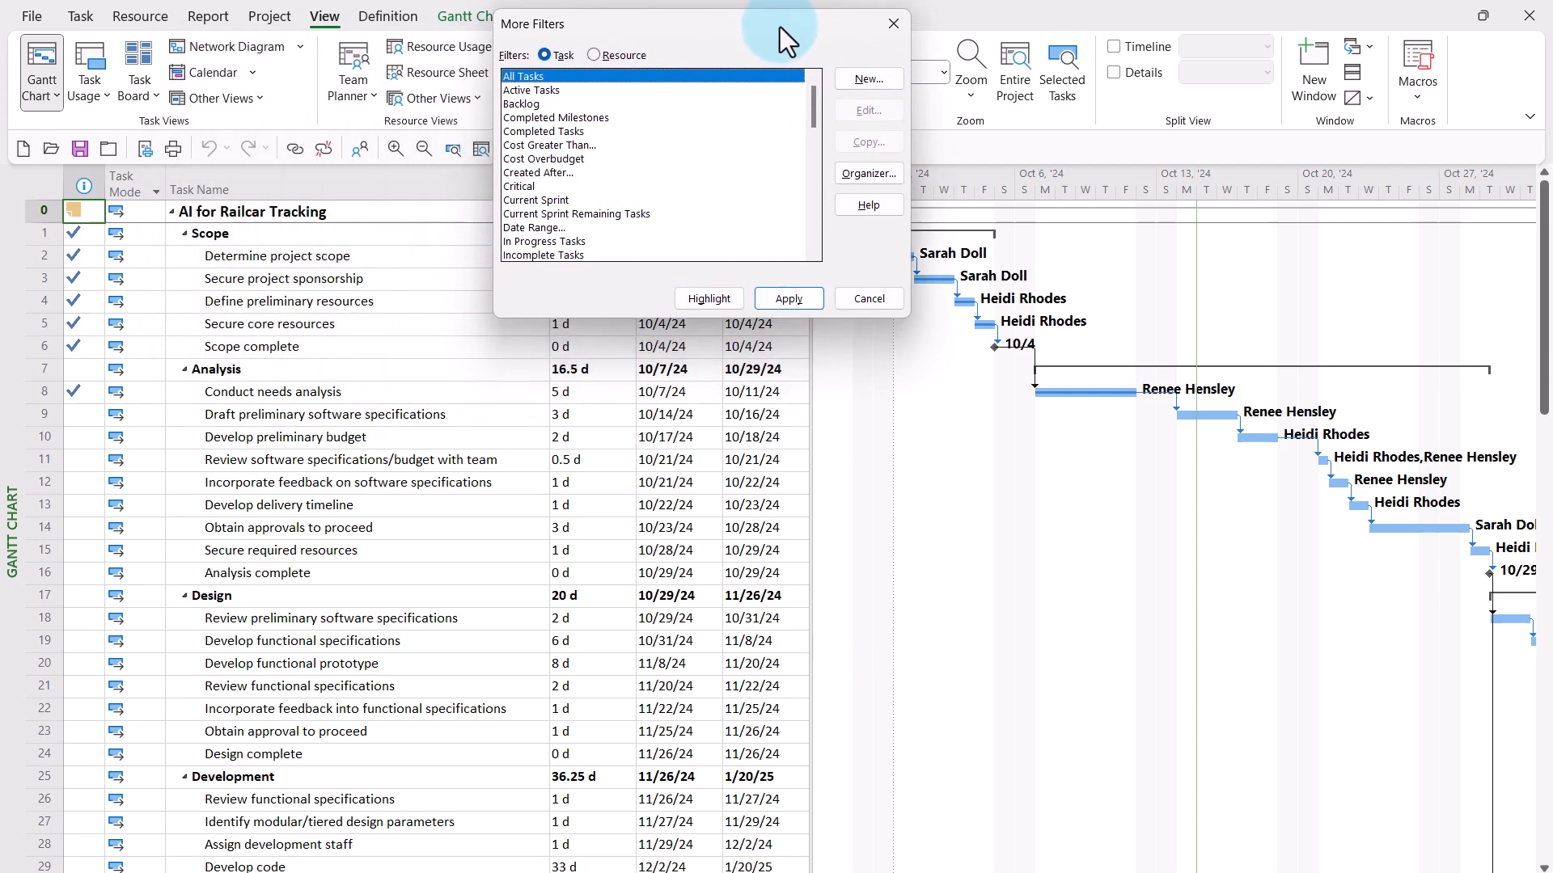
click(813, 188)
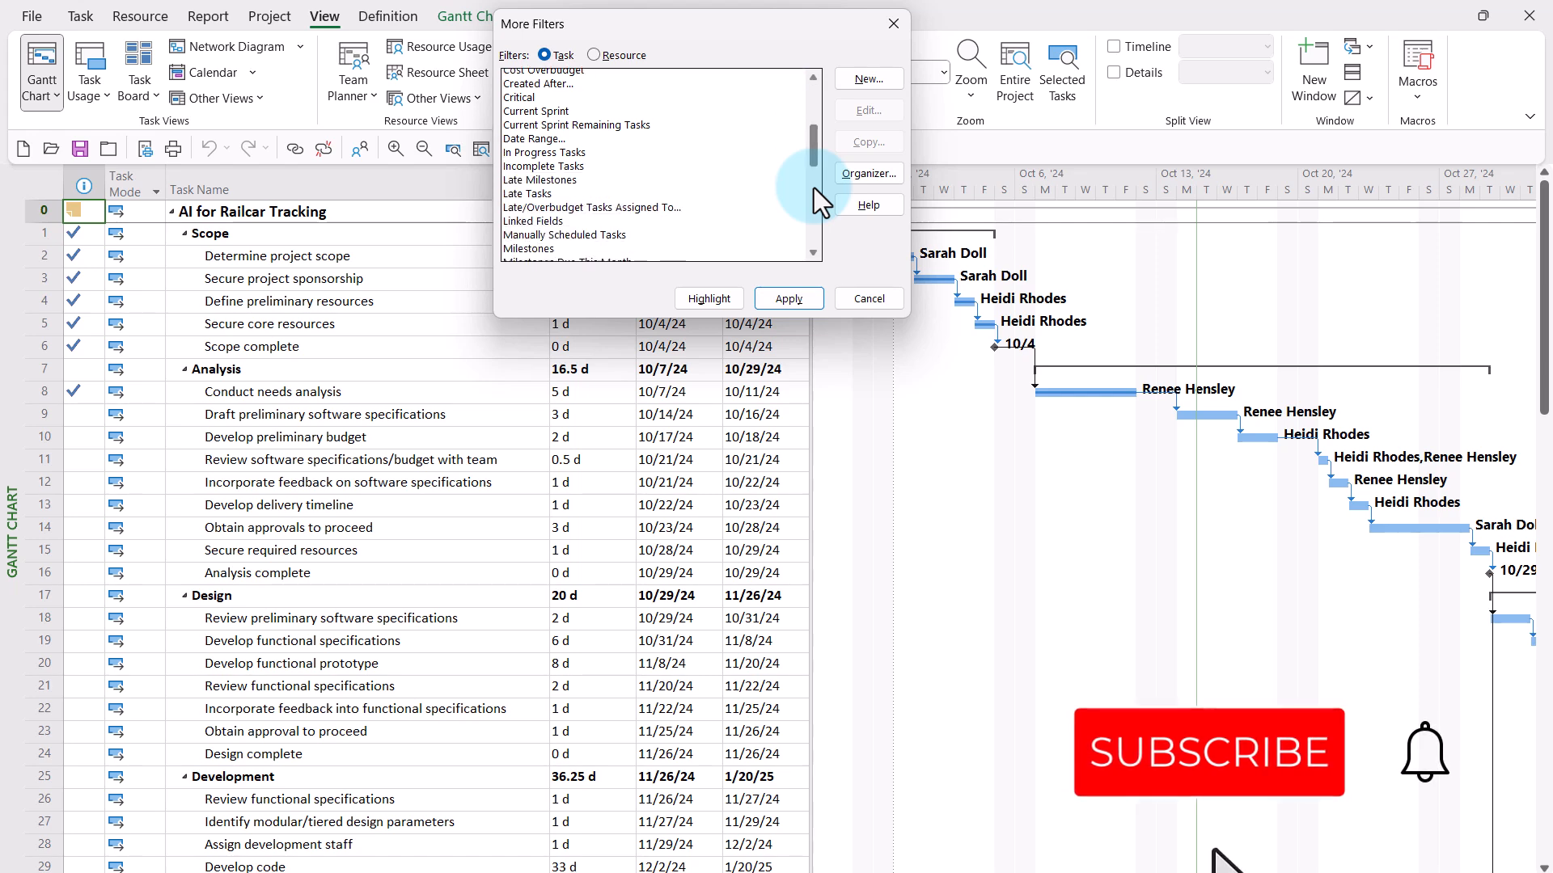
click(813, 187)
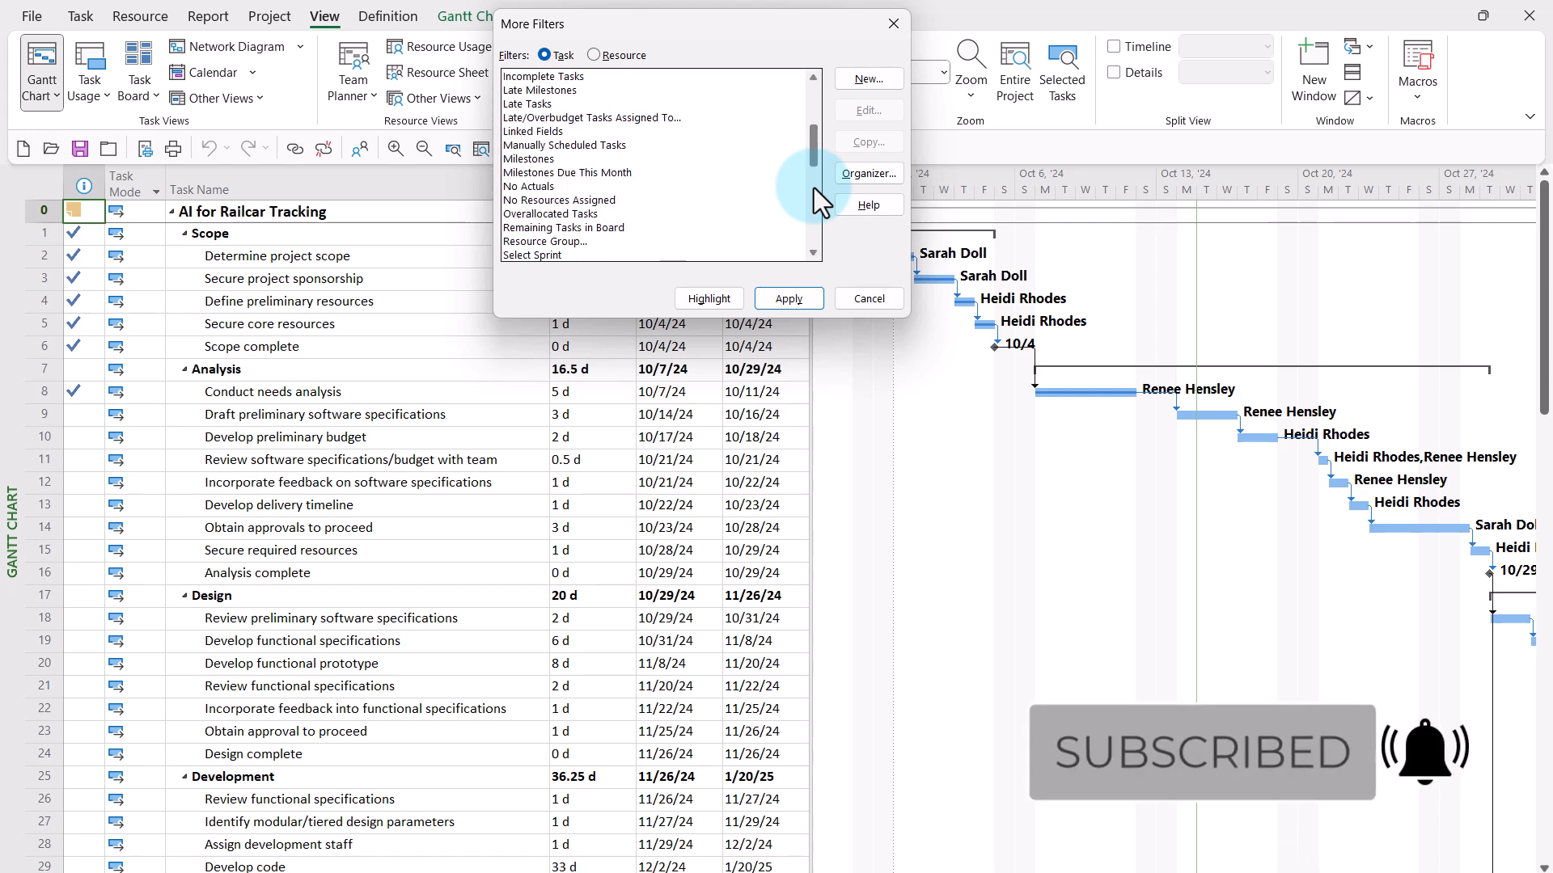
click(594, 173)
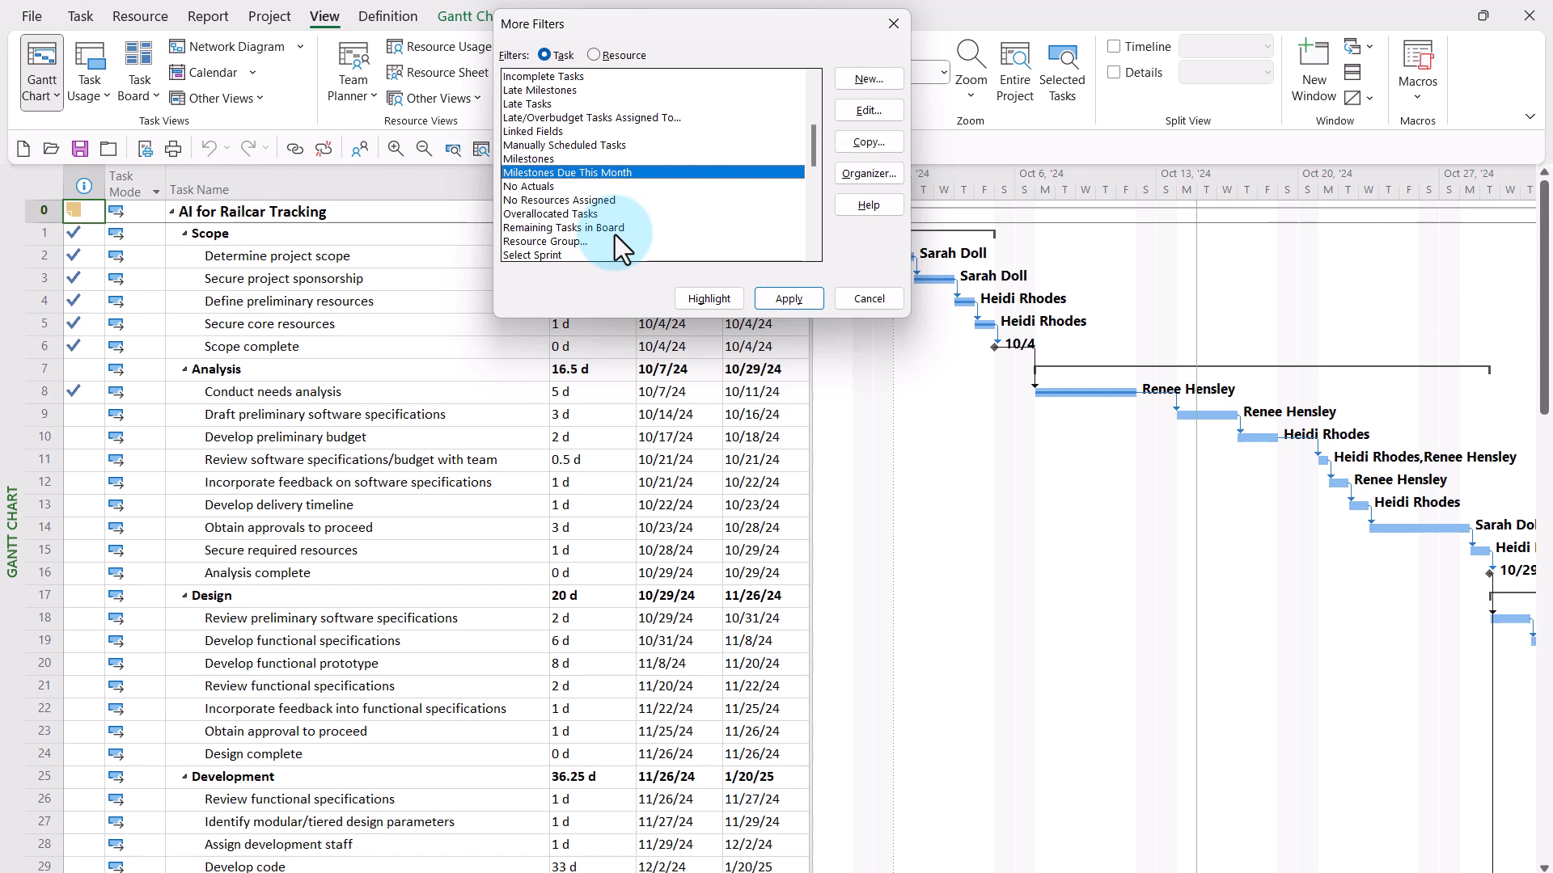
click(869, 111)
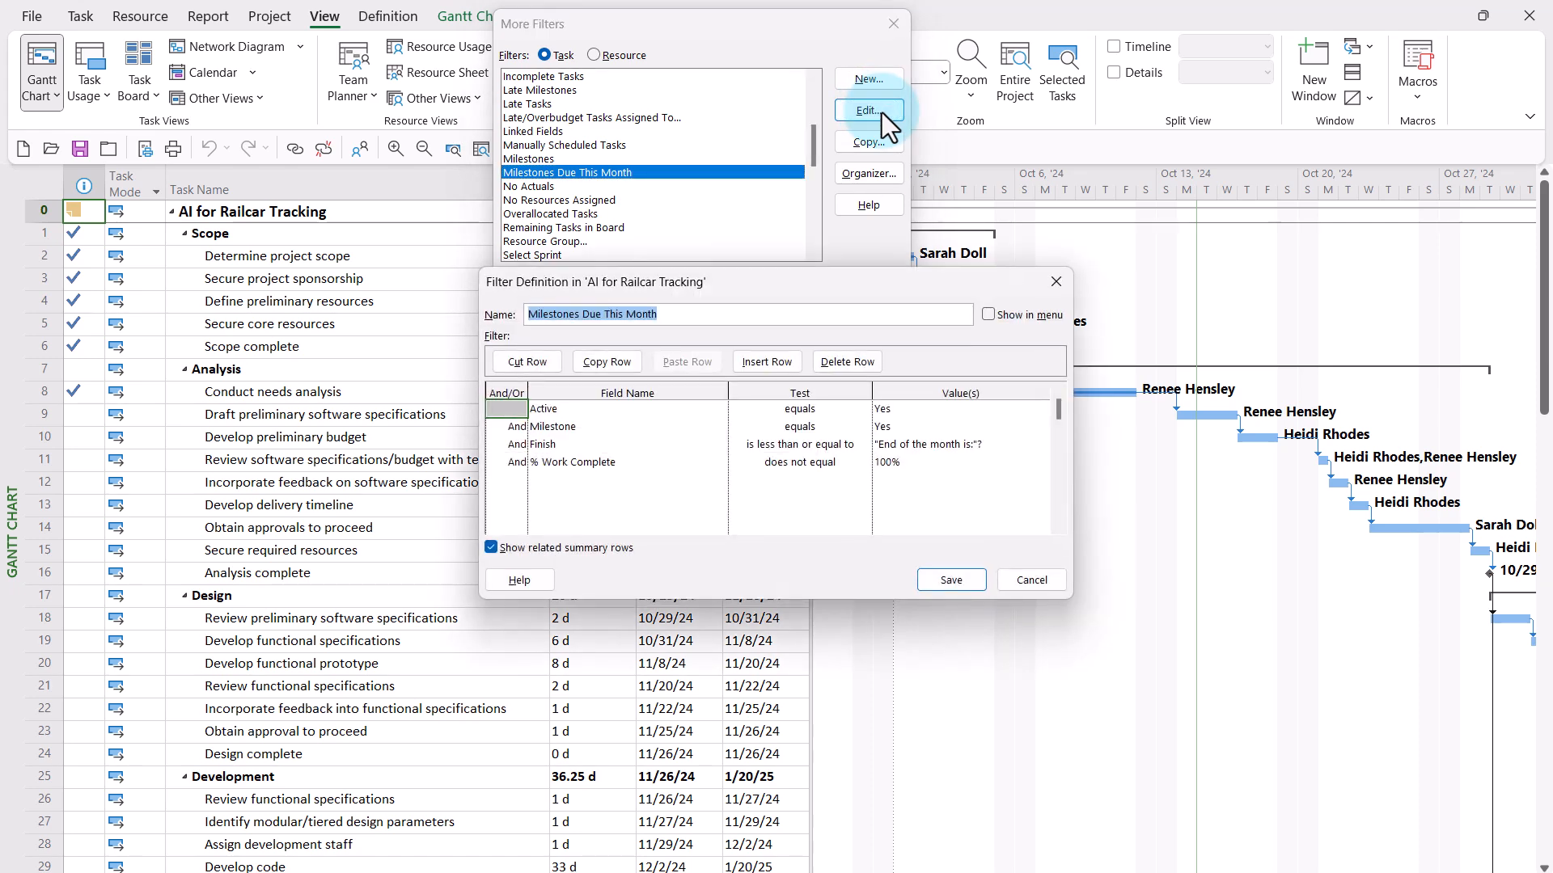
Step: Examine the Active, Milestone, Finish and % Work Complete criteria of the Milestones Due This Month filter and close its definition without saving
drag(840, 296, 847, 179)
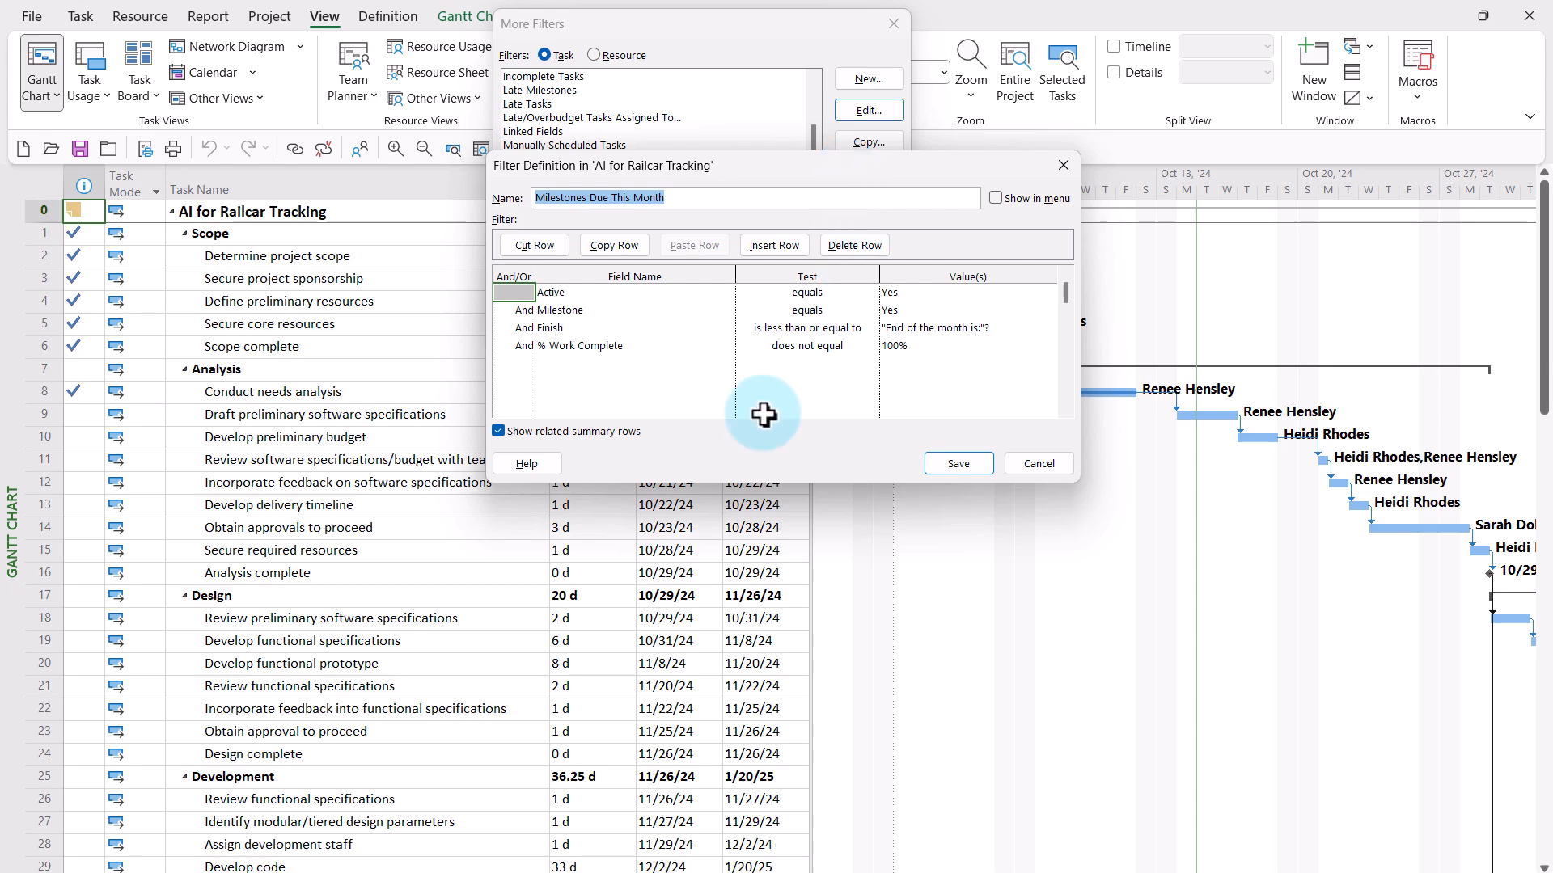
click(575, 294)
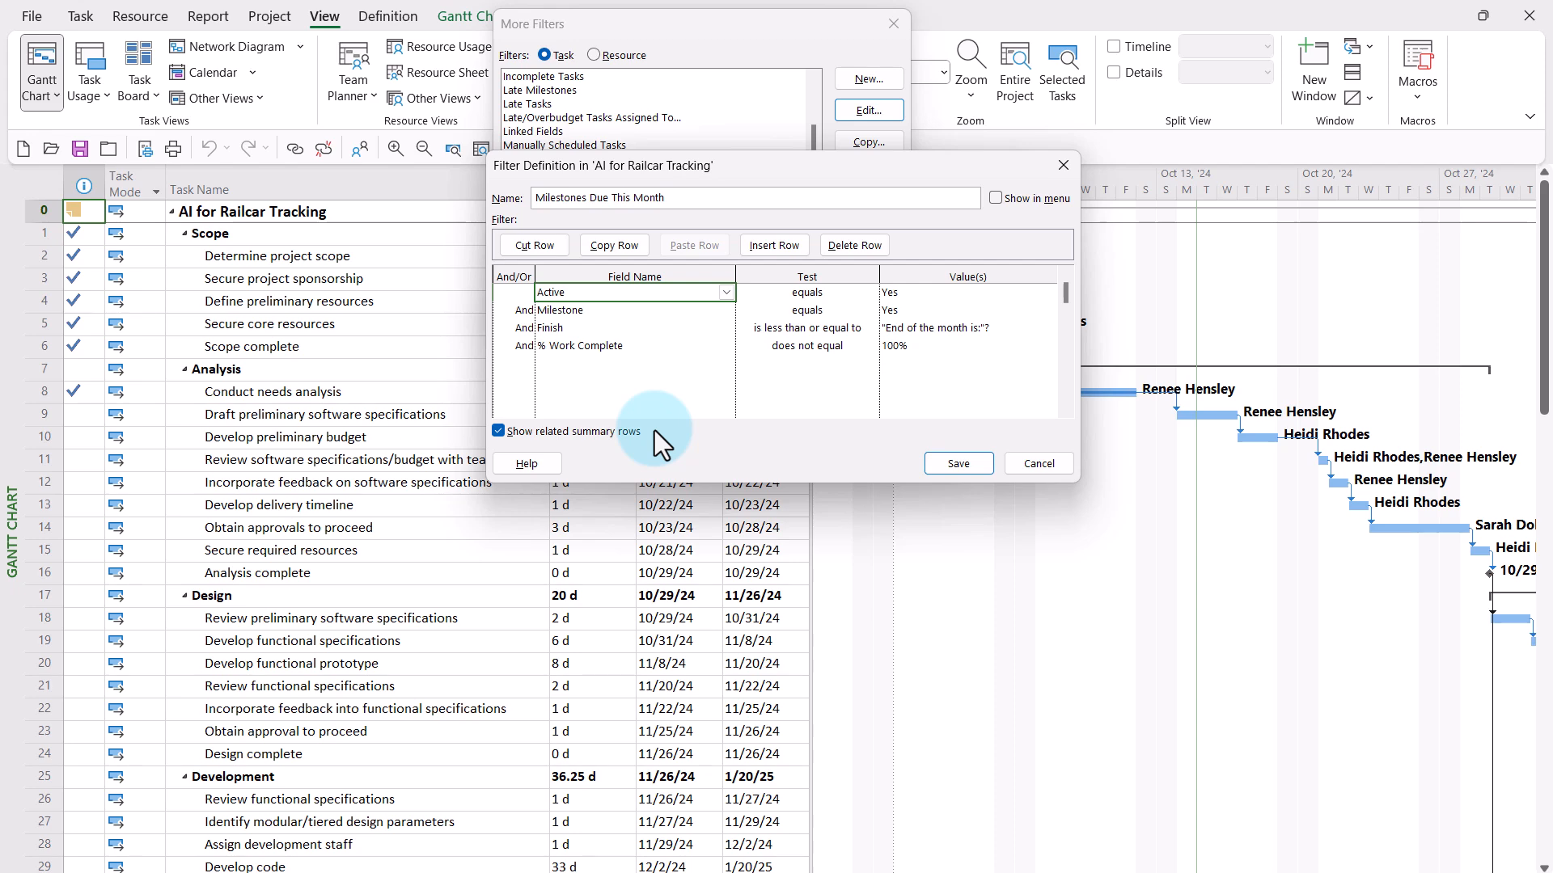
click(592, 312)
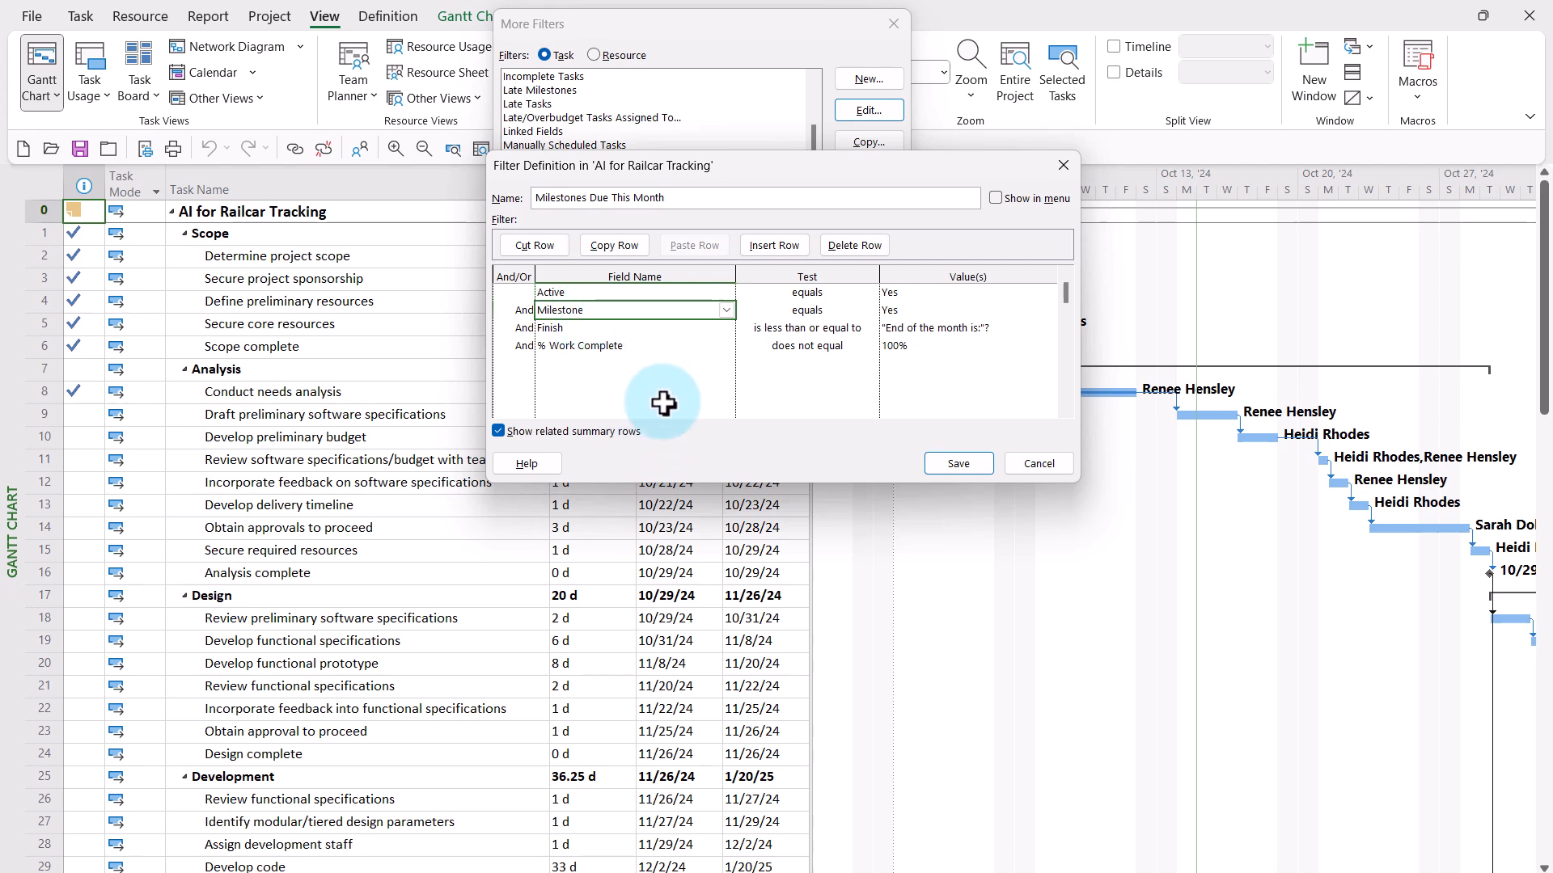
click(619, 330)
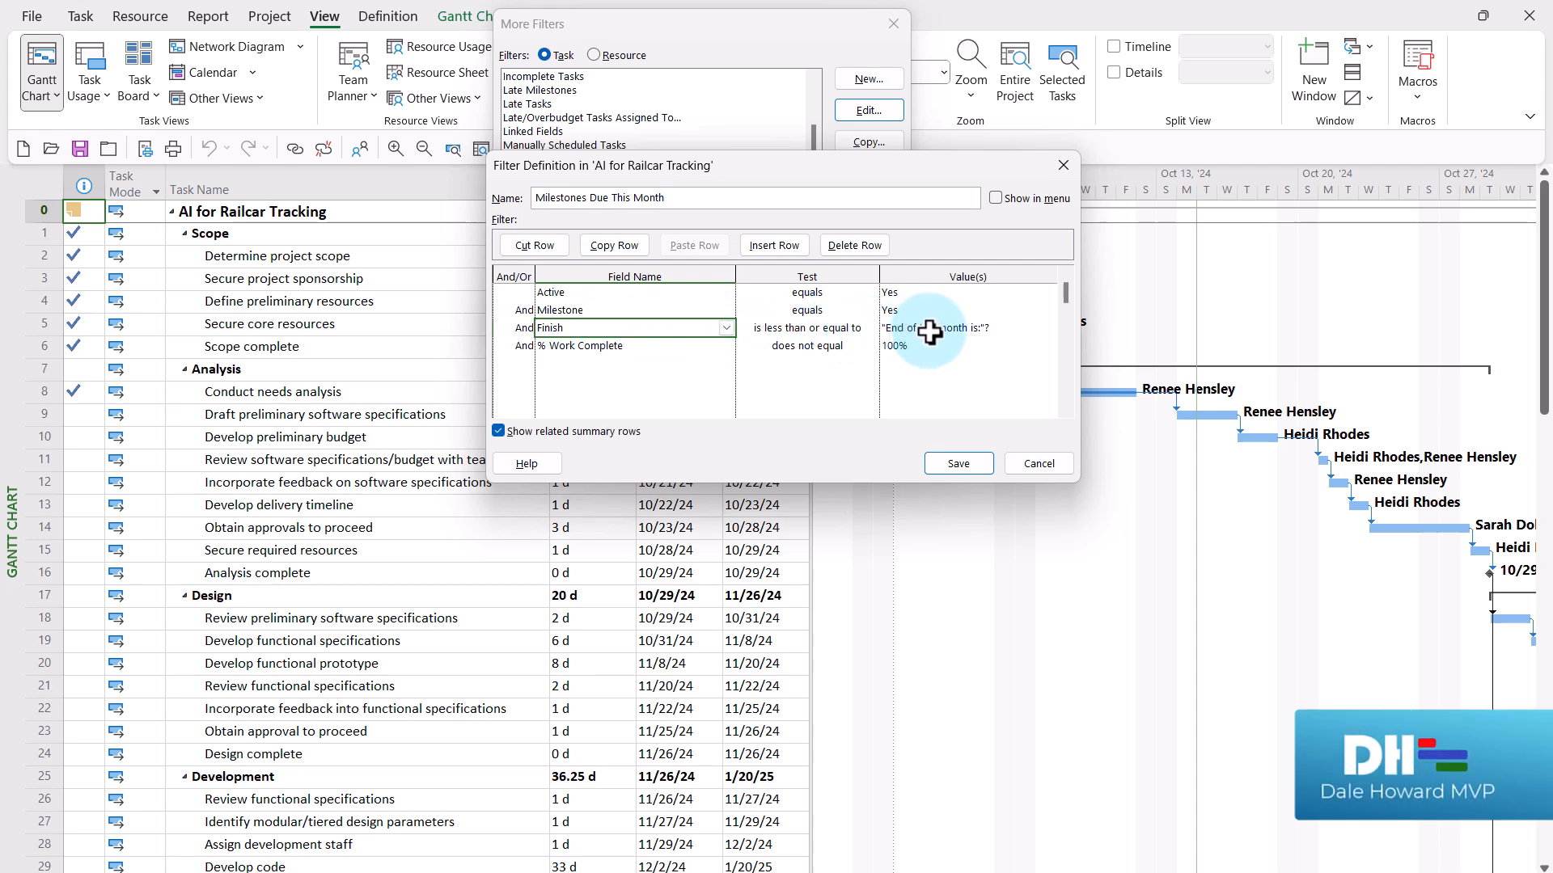
click(614, 347)
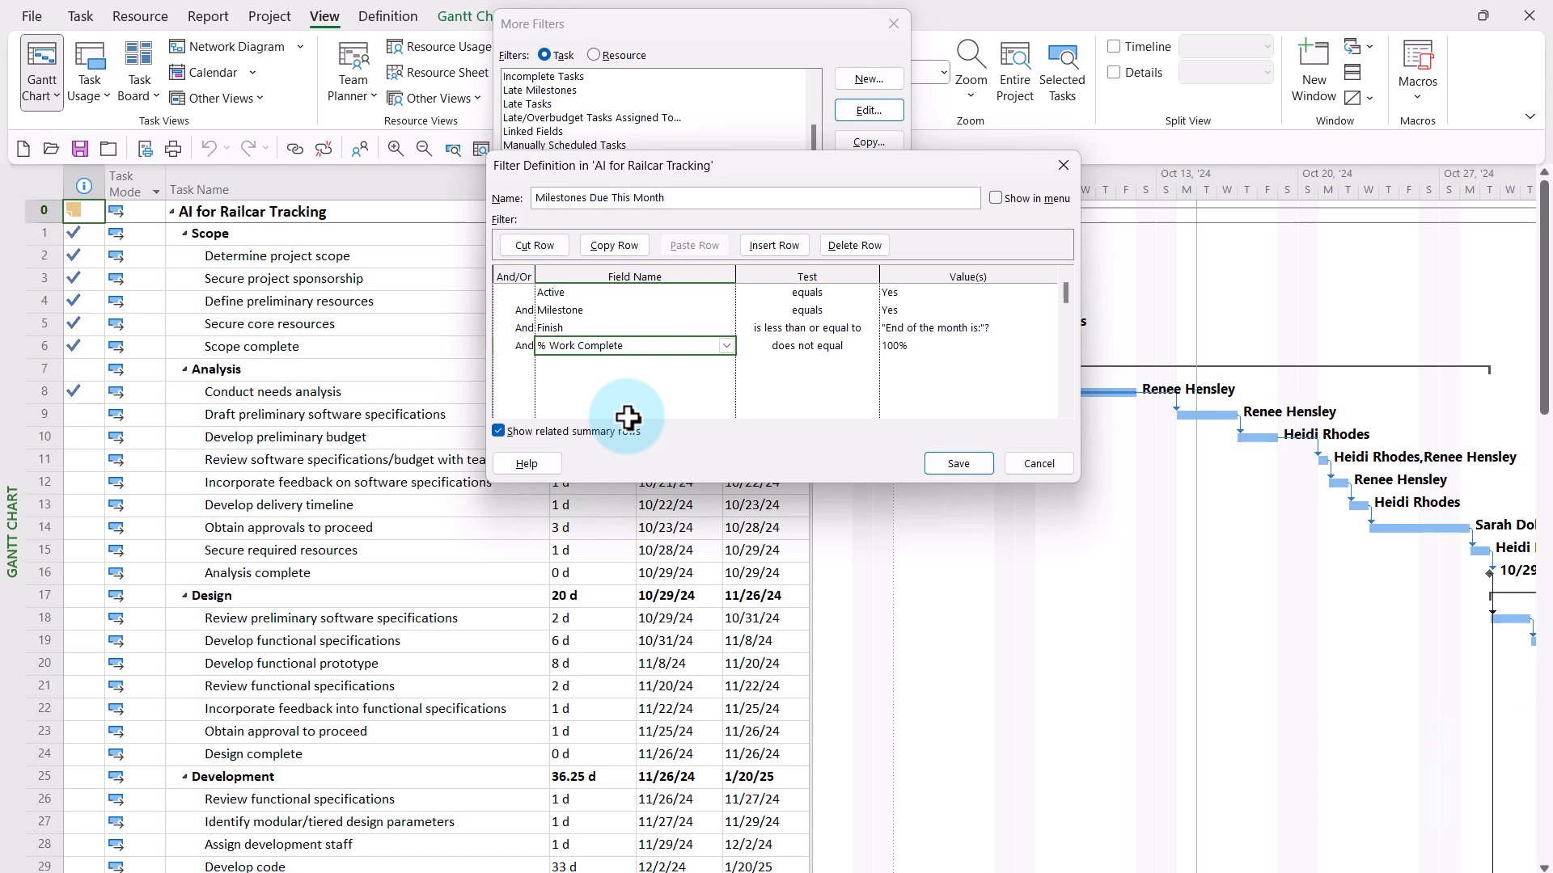
click(949, 328)
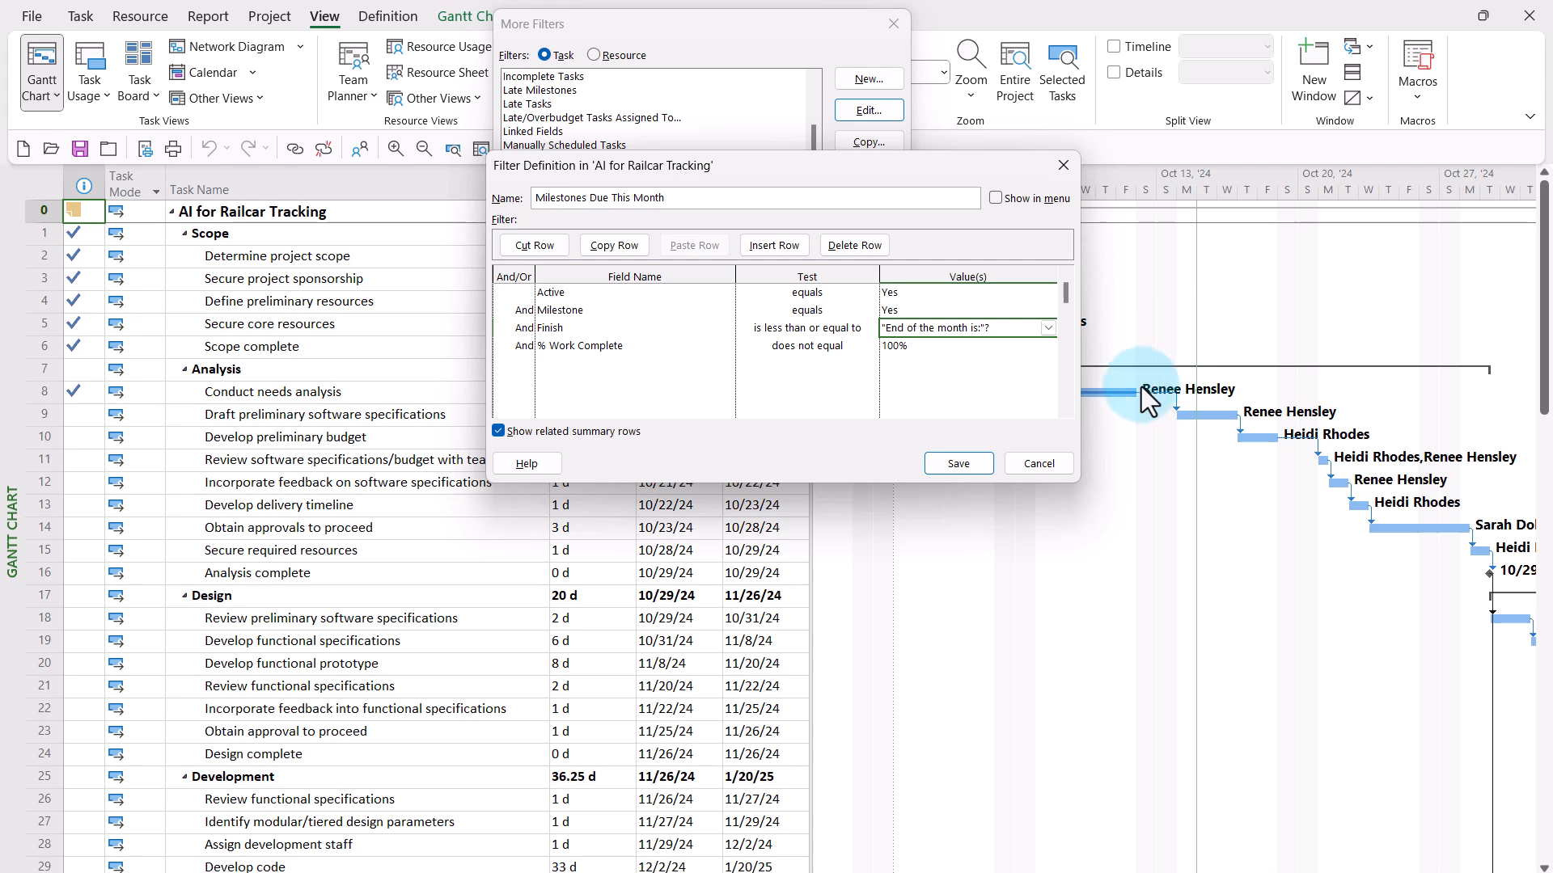
click(1035, 464)
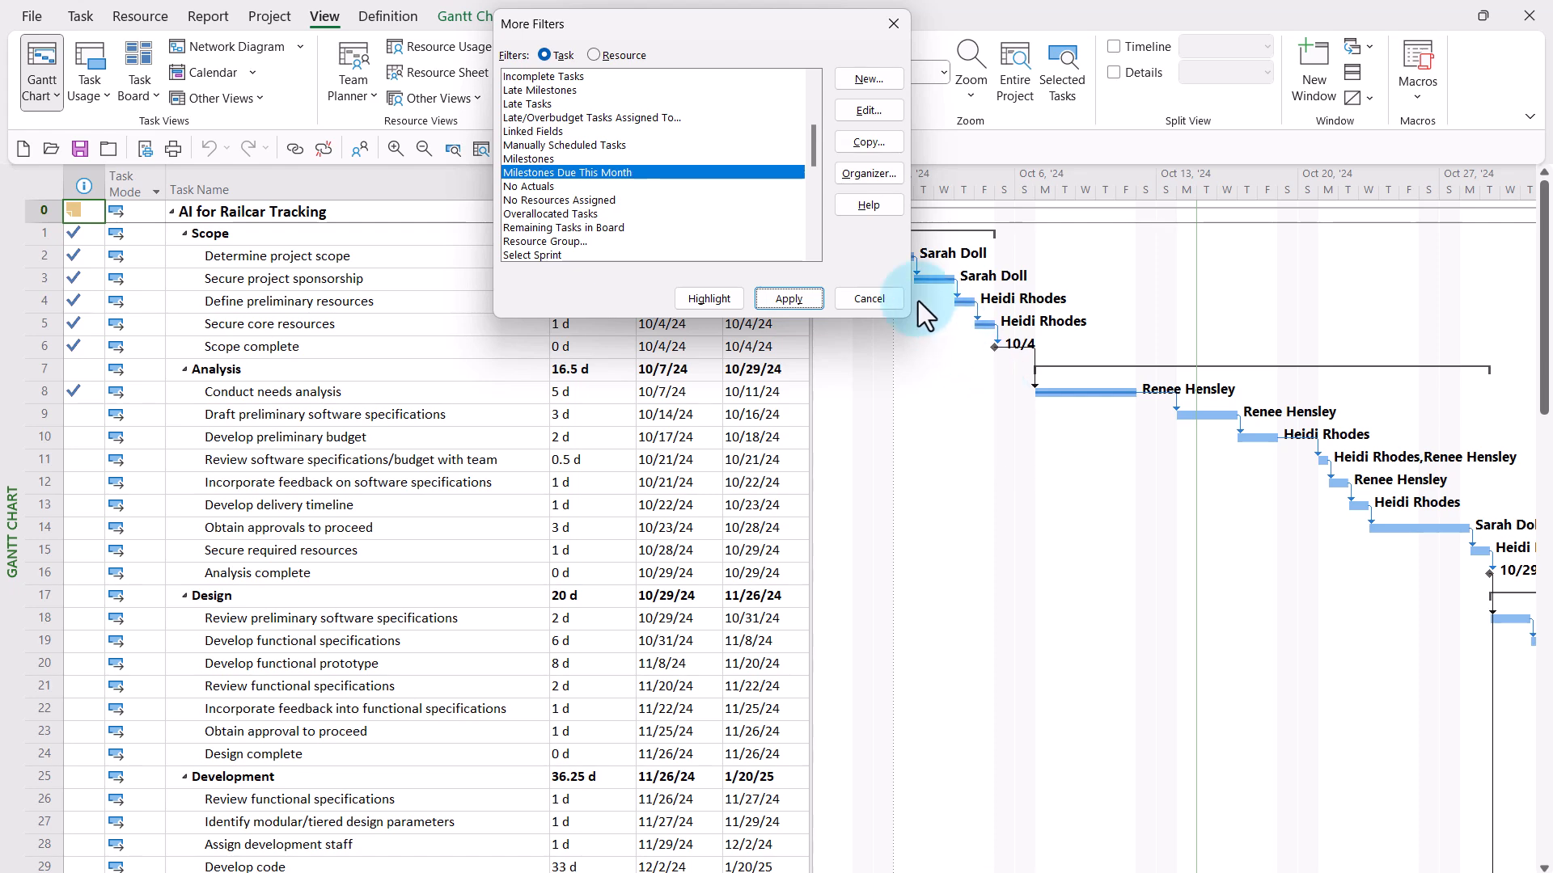
Step: Open the Tasks Due This Week filter's definition, examine its criteria including the start-of-week date prompt, and close it without saving
click(813, 212)
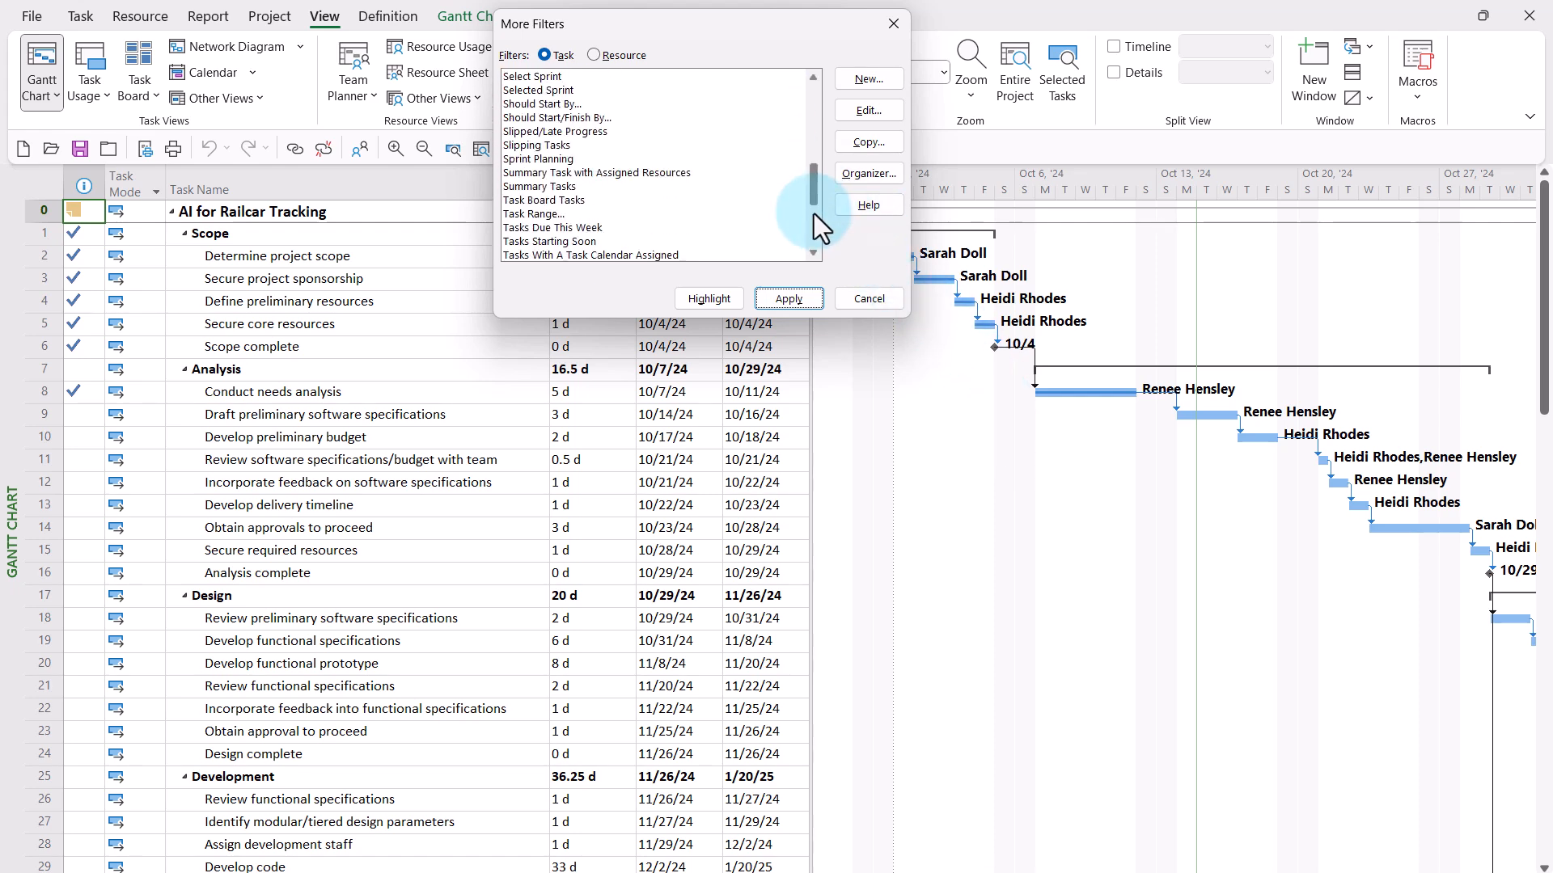
click(597, 227)
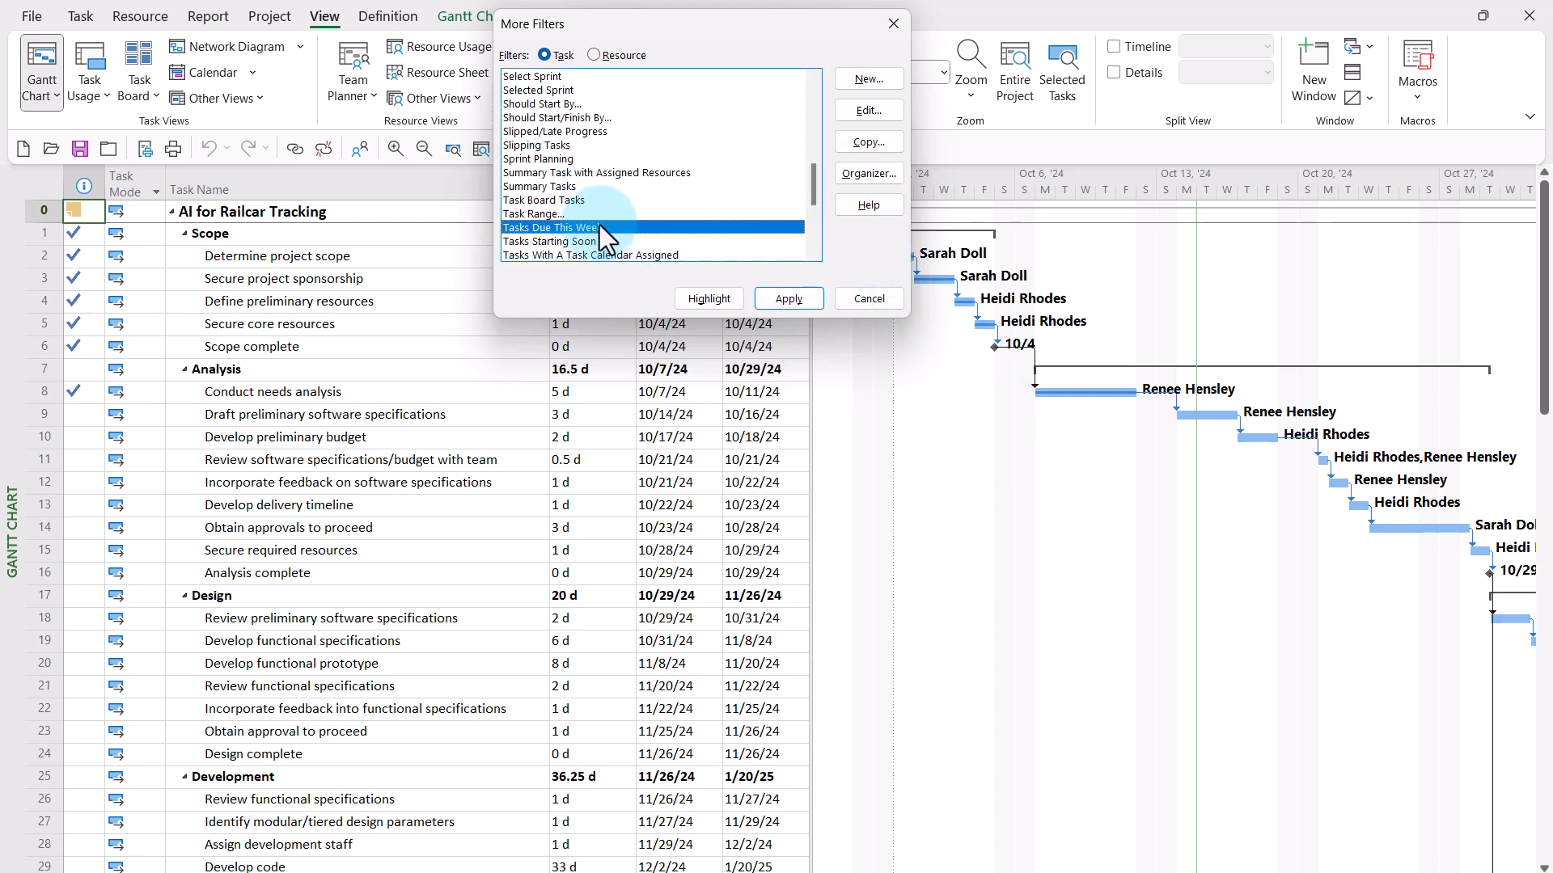
click(868, 110)
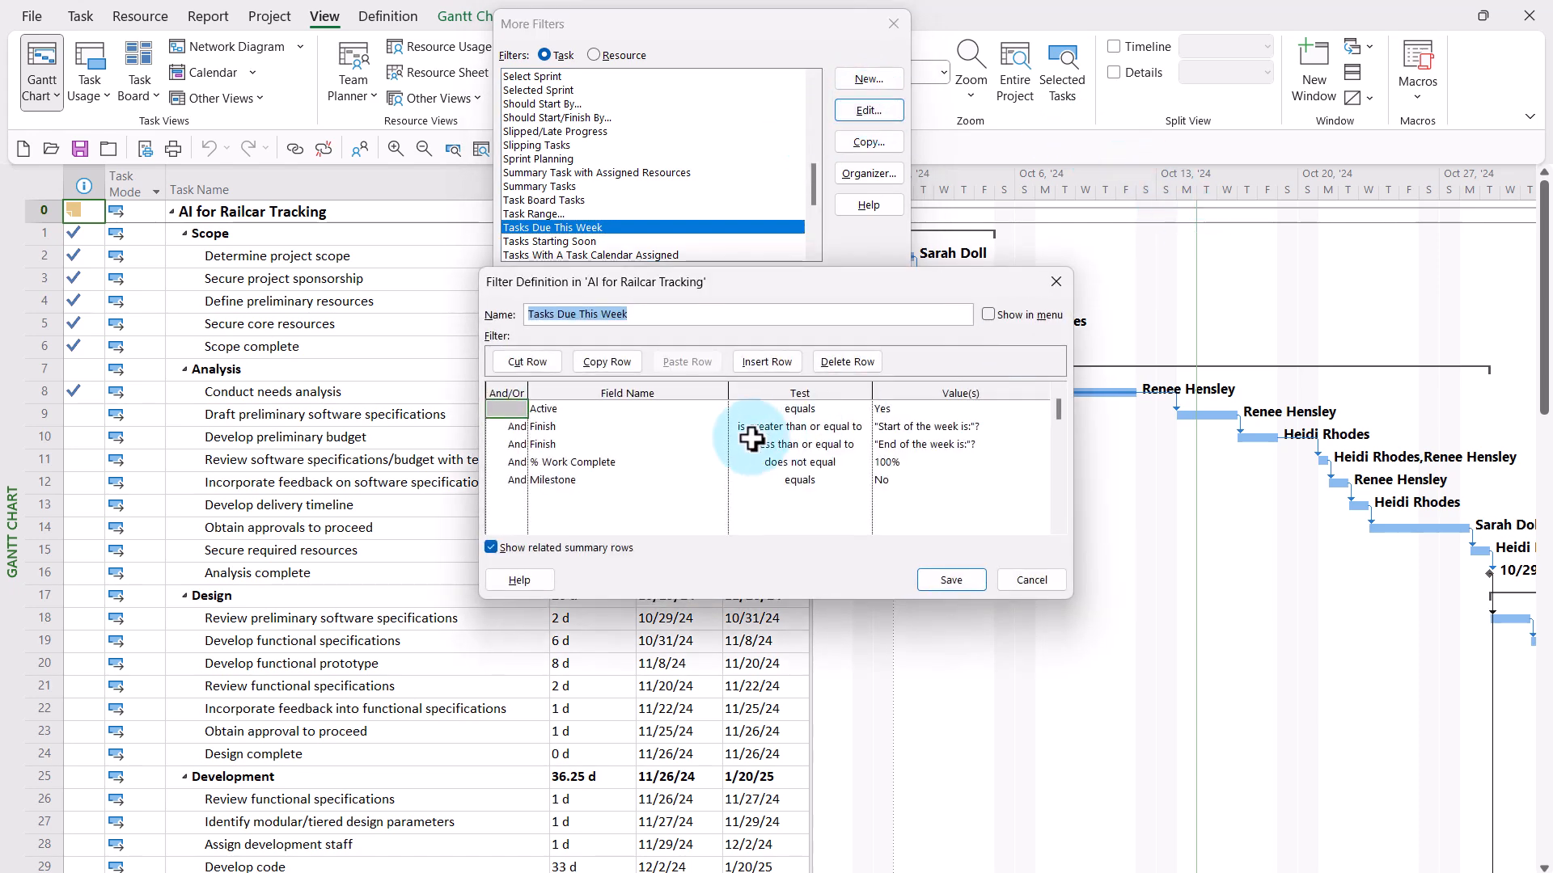
click(618, 409)
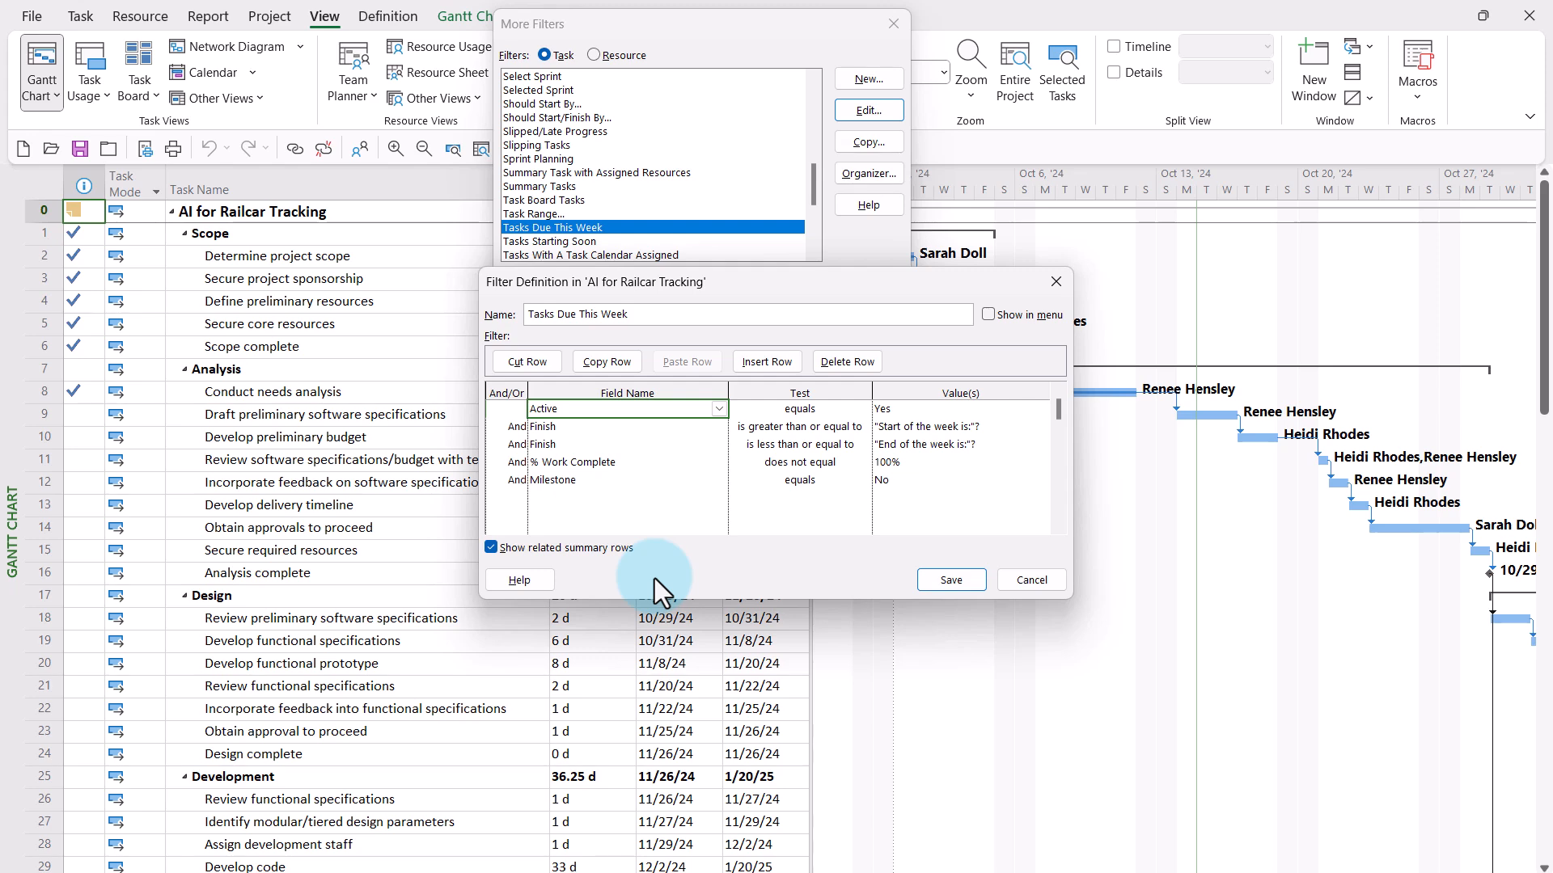
click(607, 428)
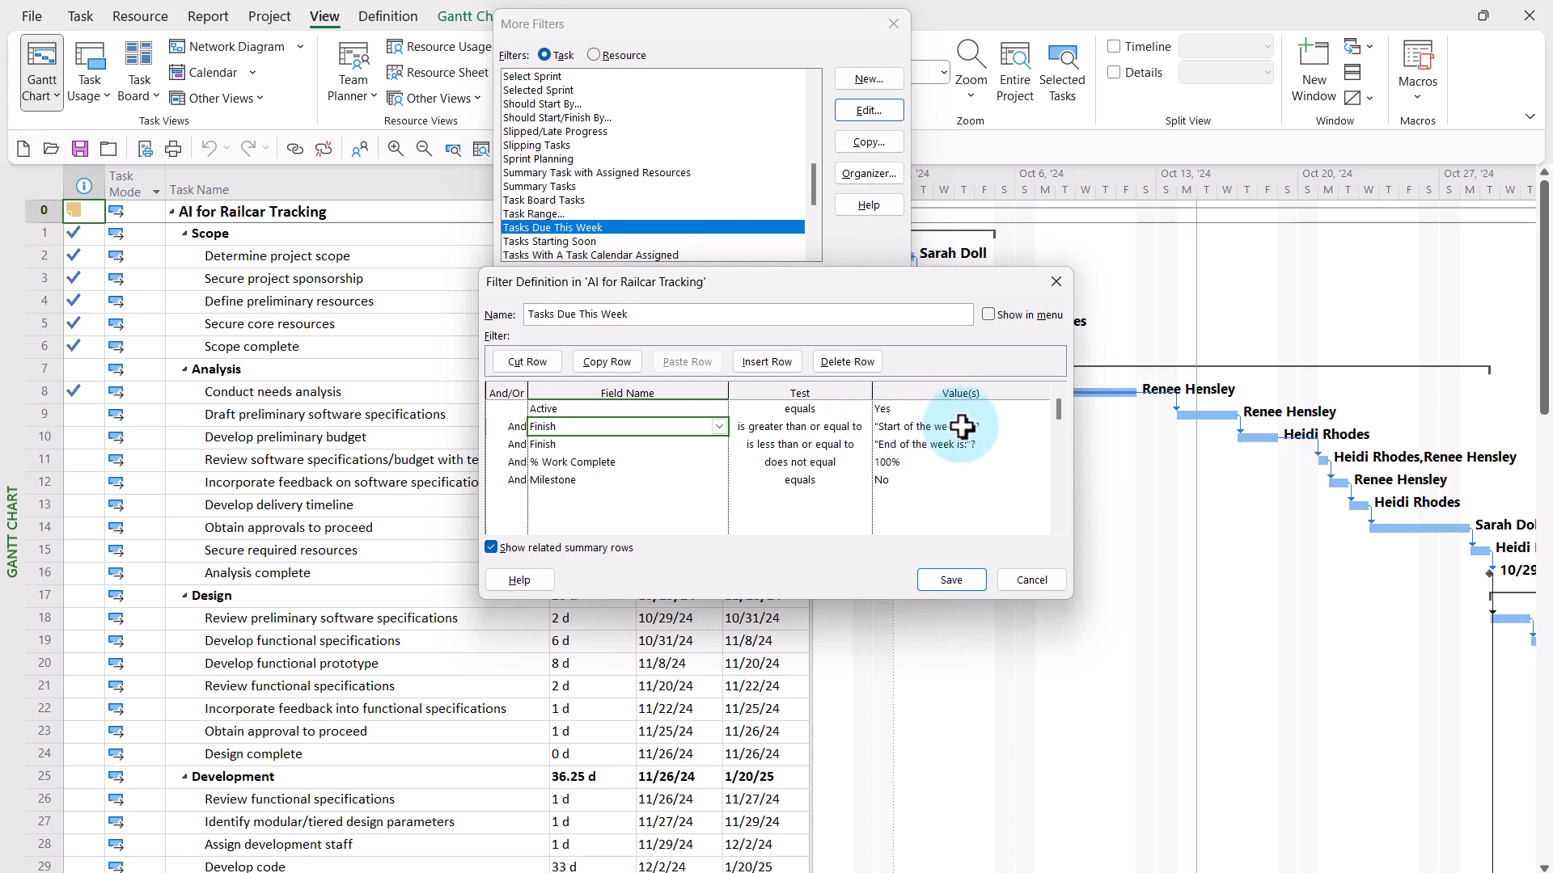
click(787, 445)
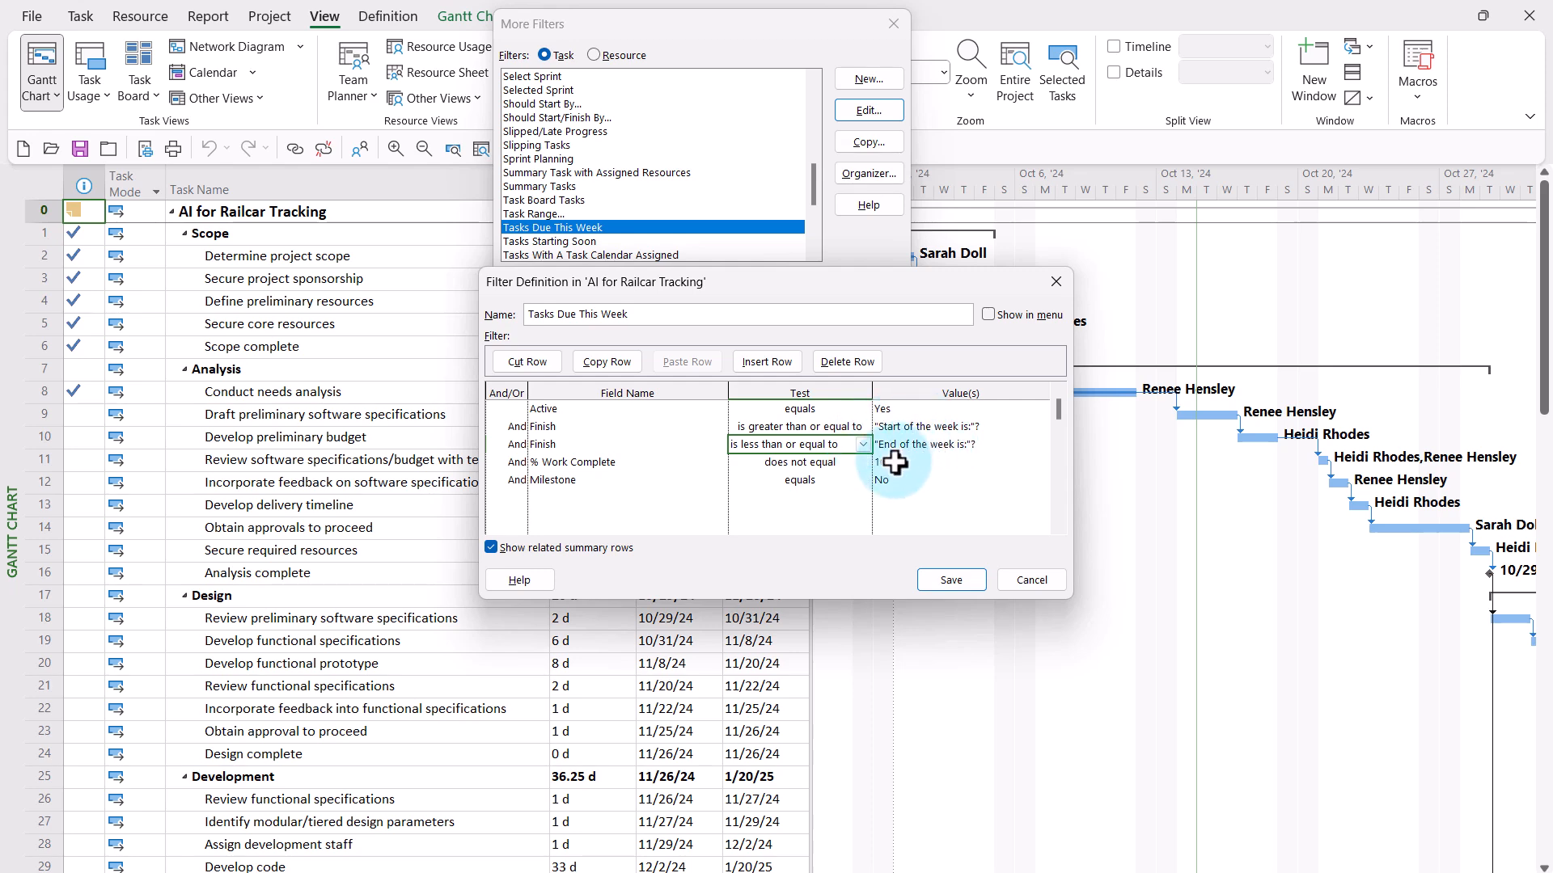
click(783, 469)
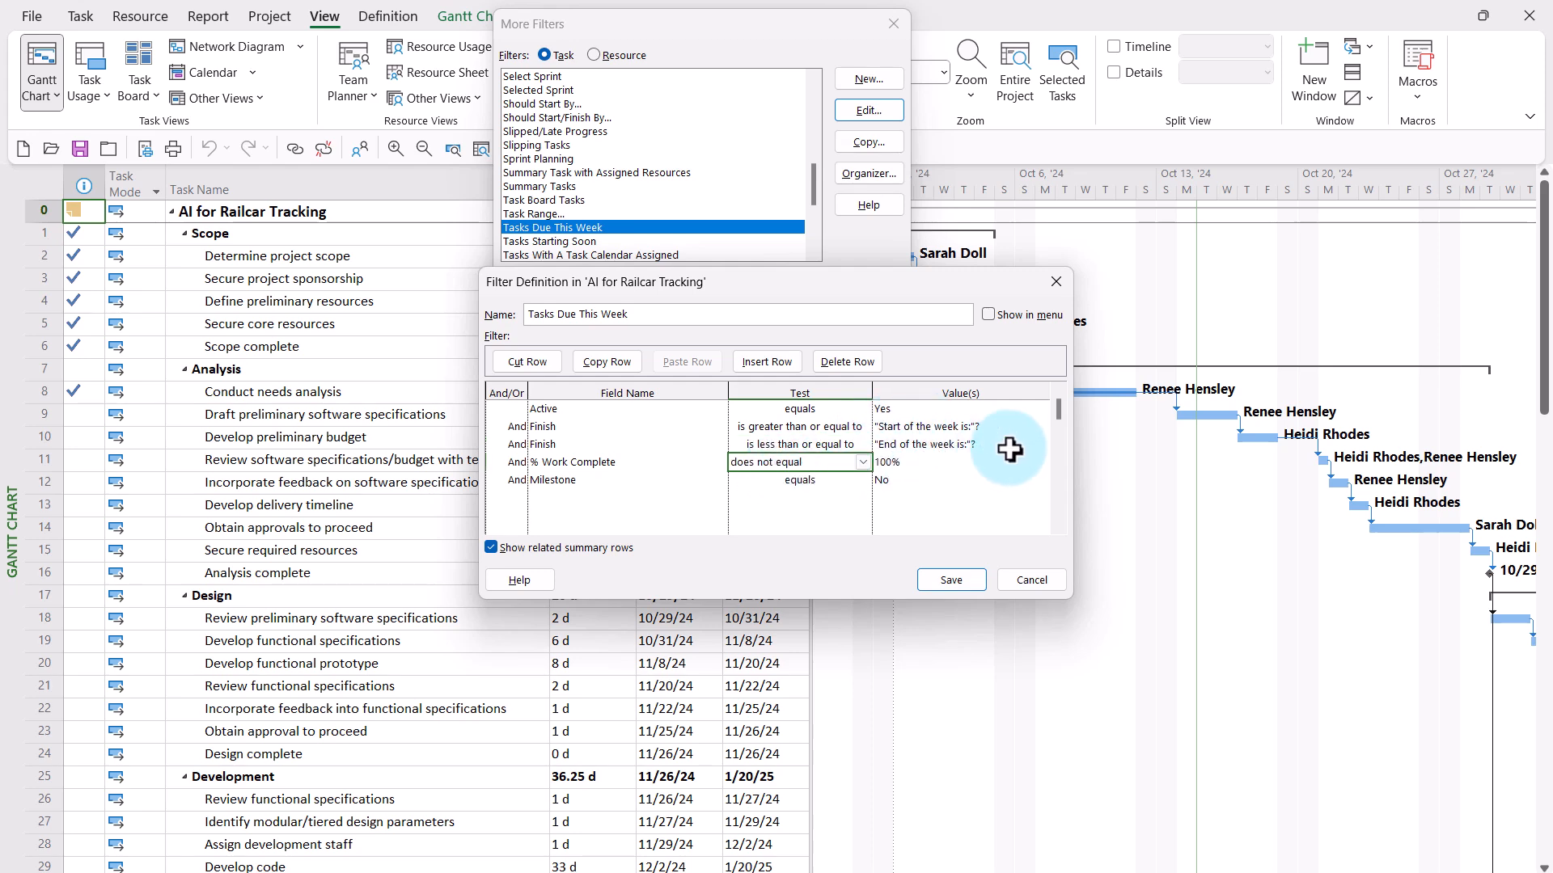
click(594, 480)
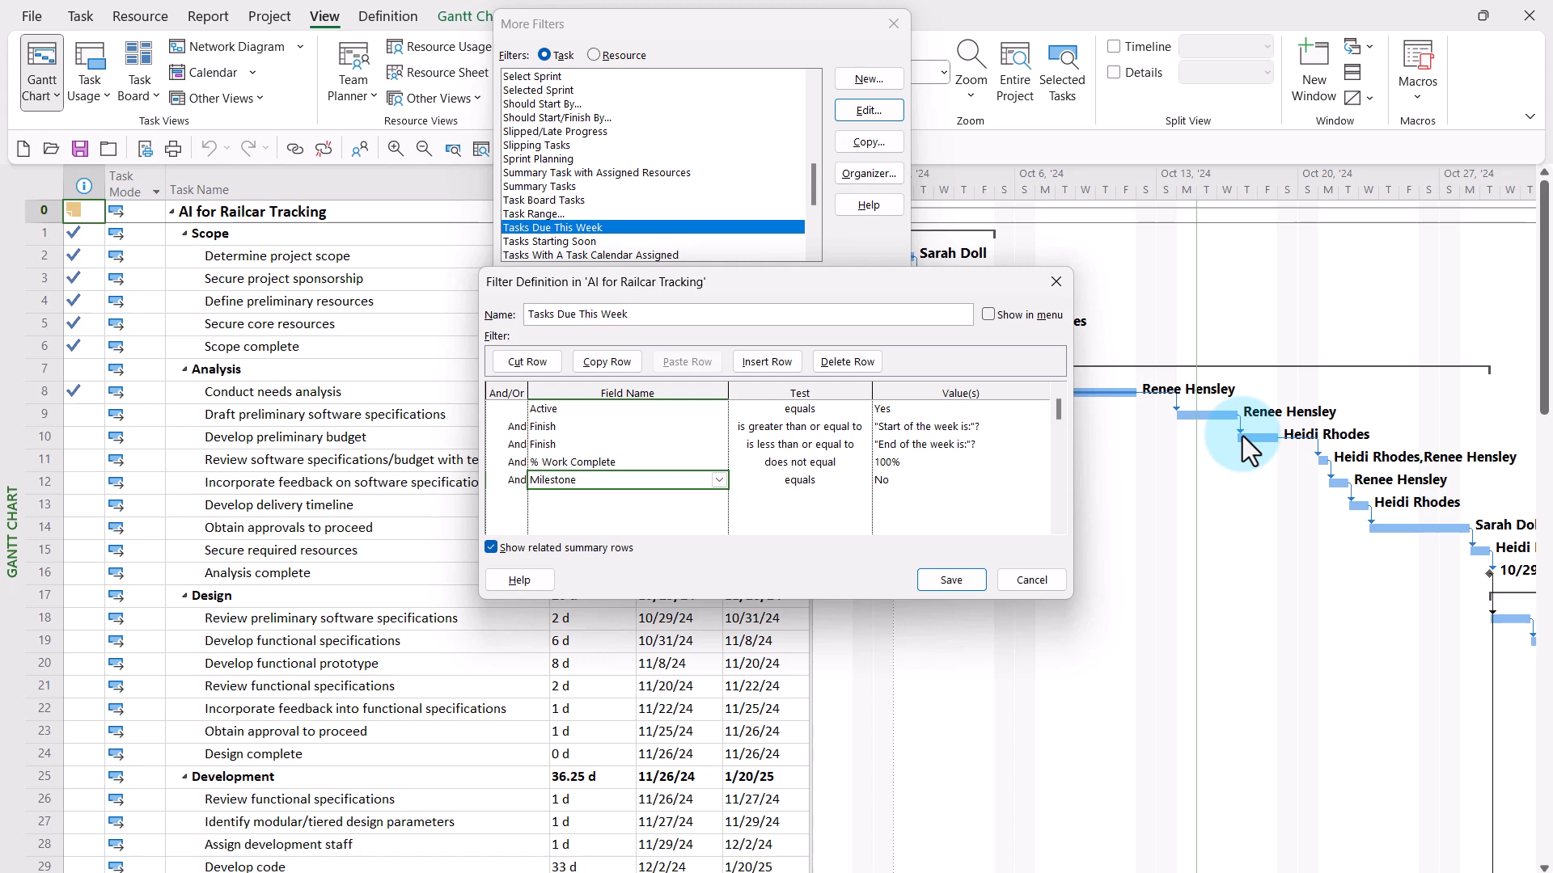
click(960, 429)
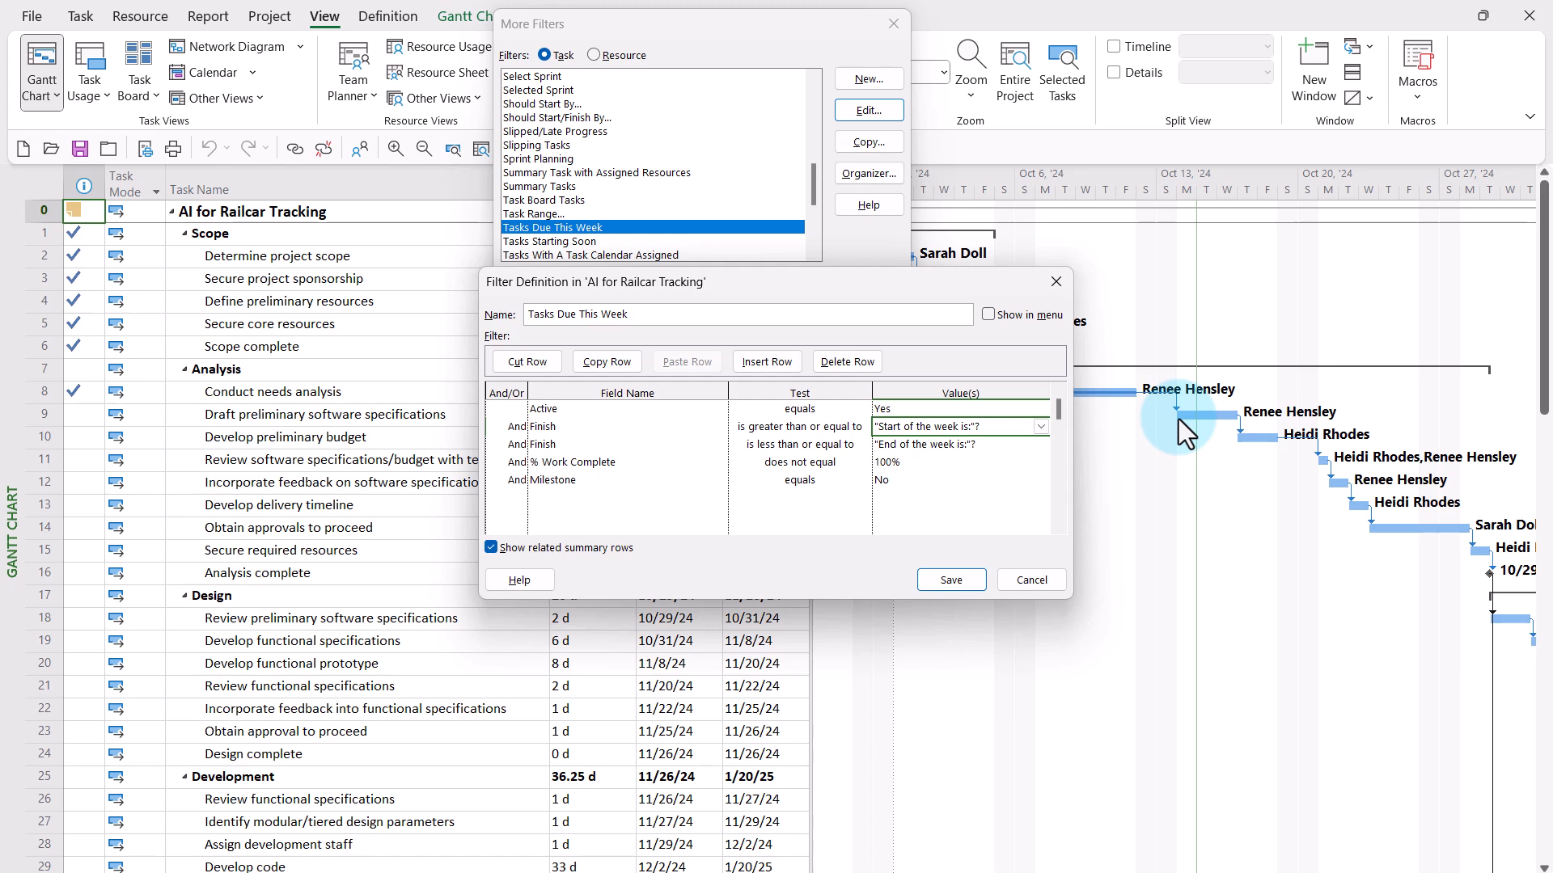
click(1028, 576)
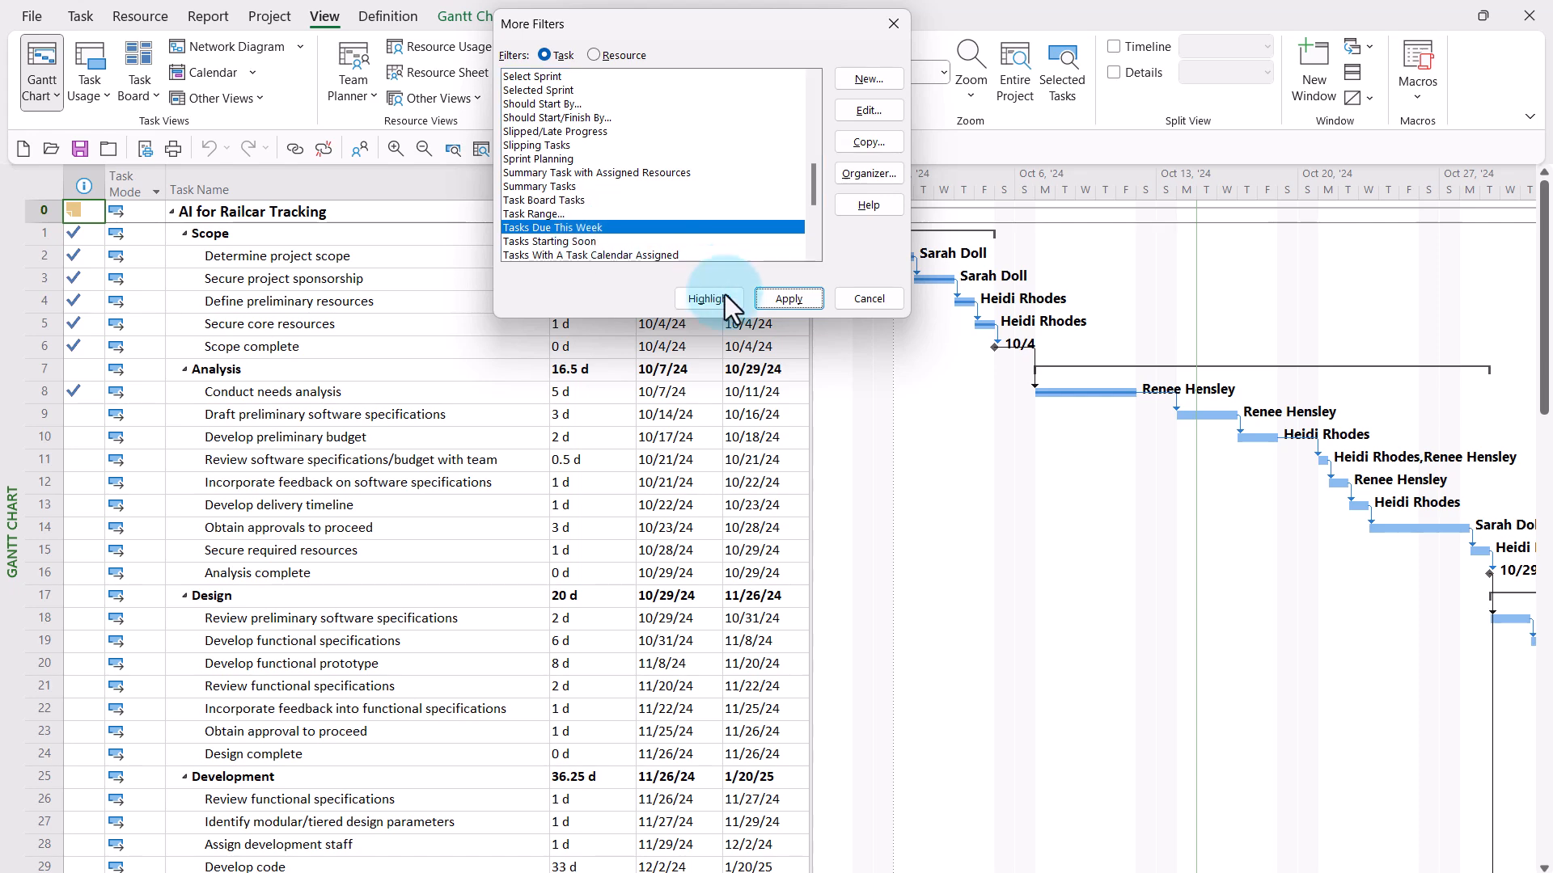
Step: Filter the Gantt chart with Tasks Due This Week to examine the matching Analysis subtasks, and clear the filter
click(795, 299)
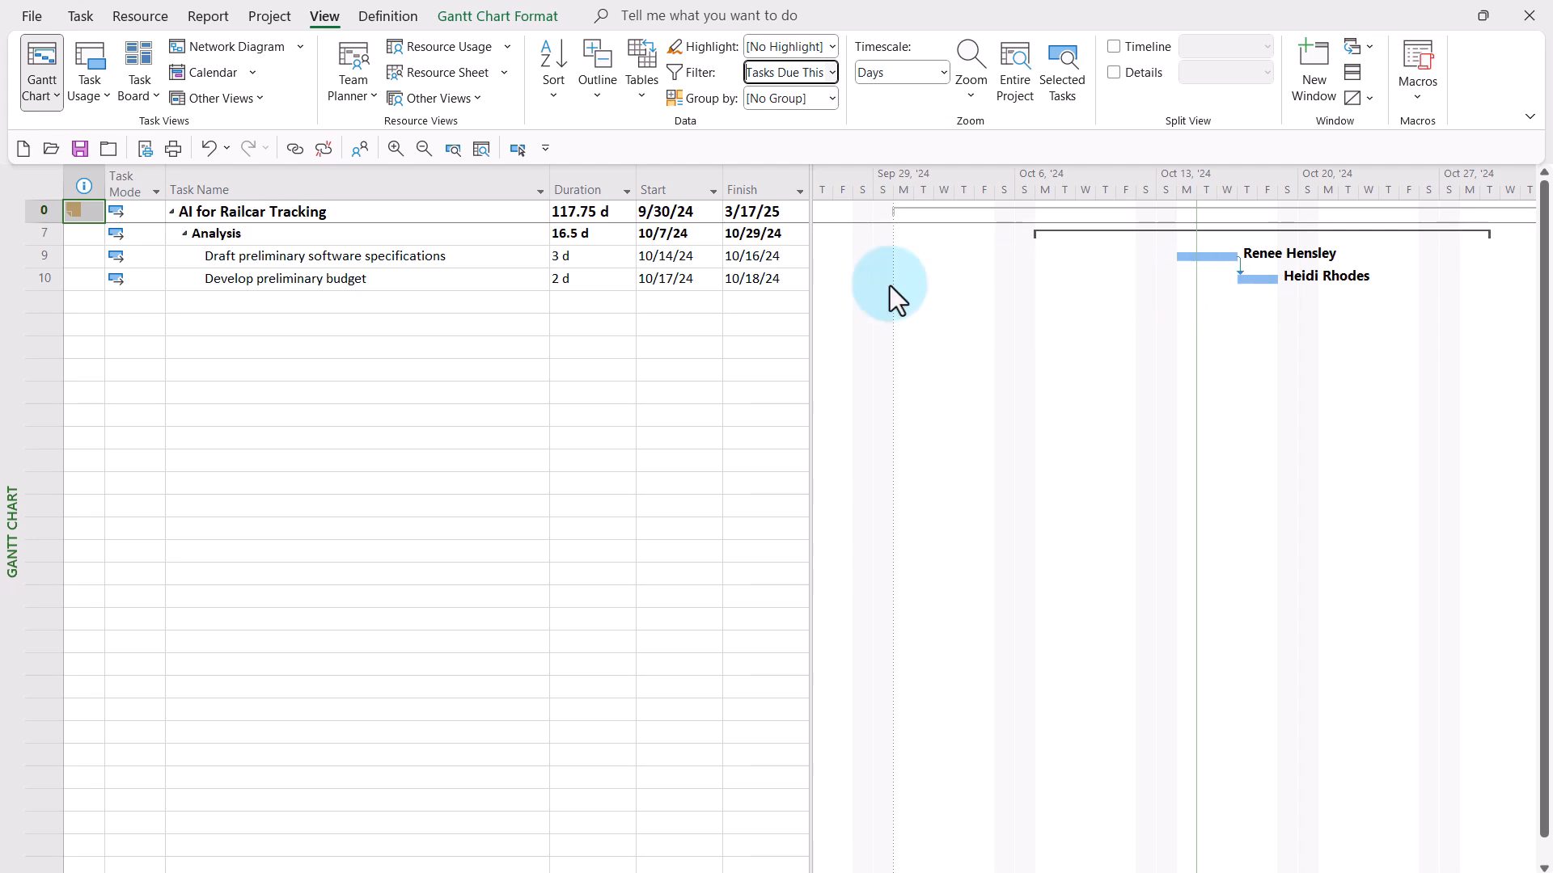
click(448, 257)
drag(448, 259, 447, 276)
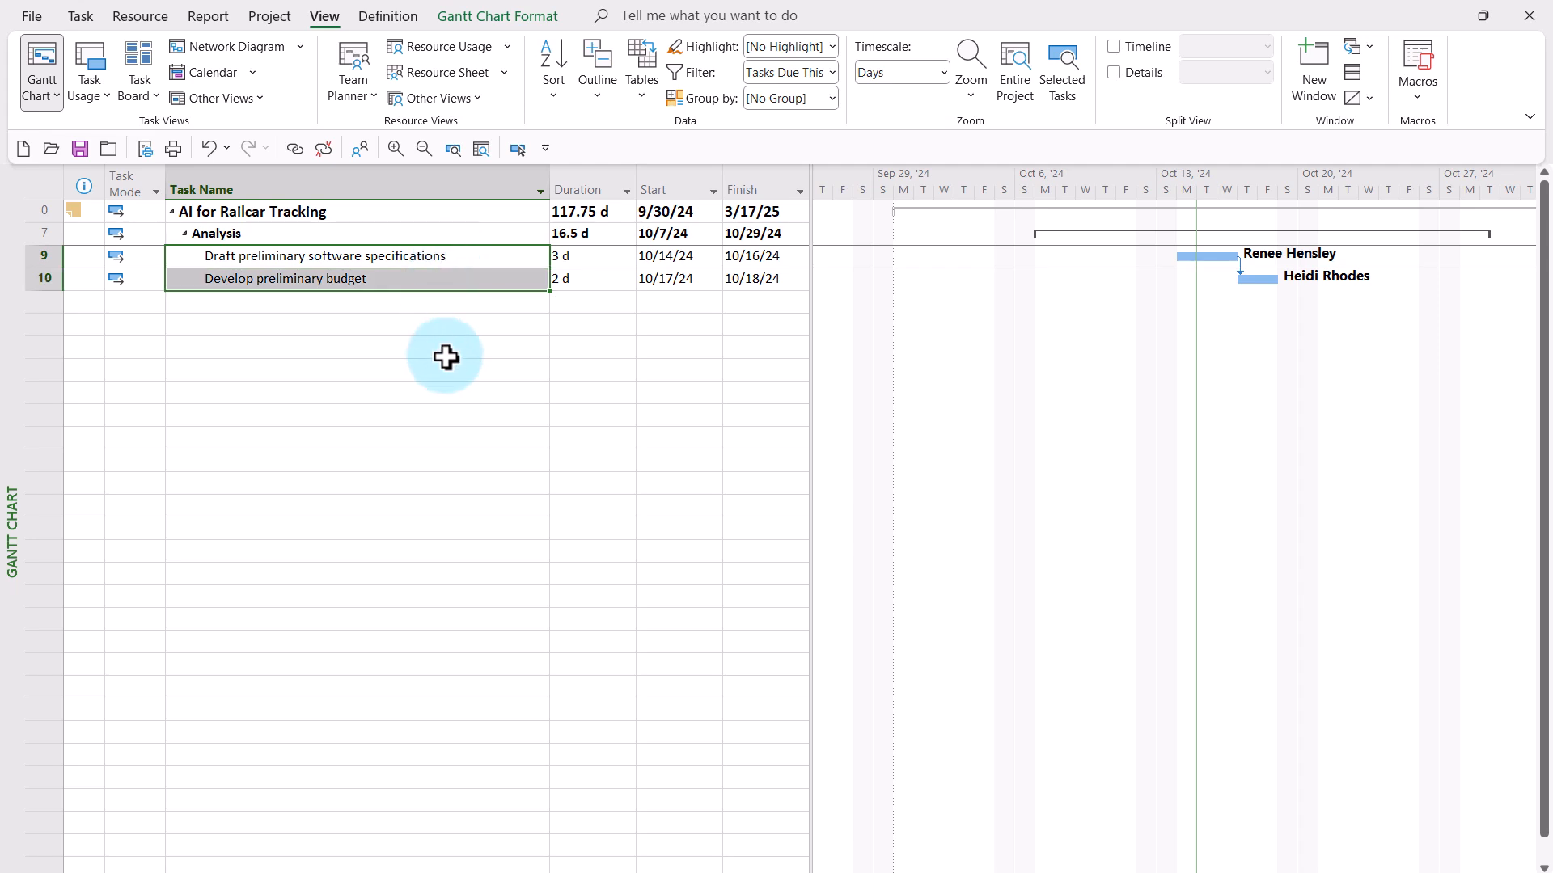
key(F3)
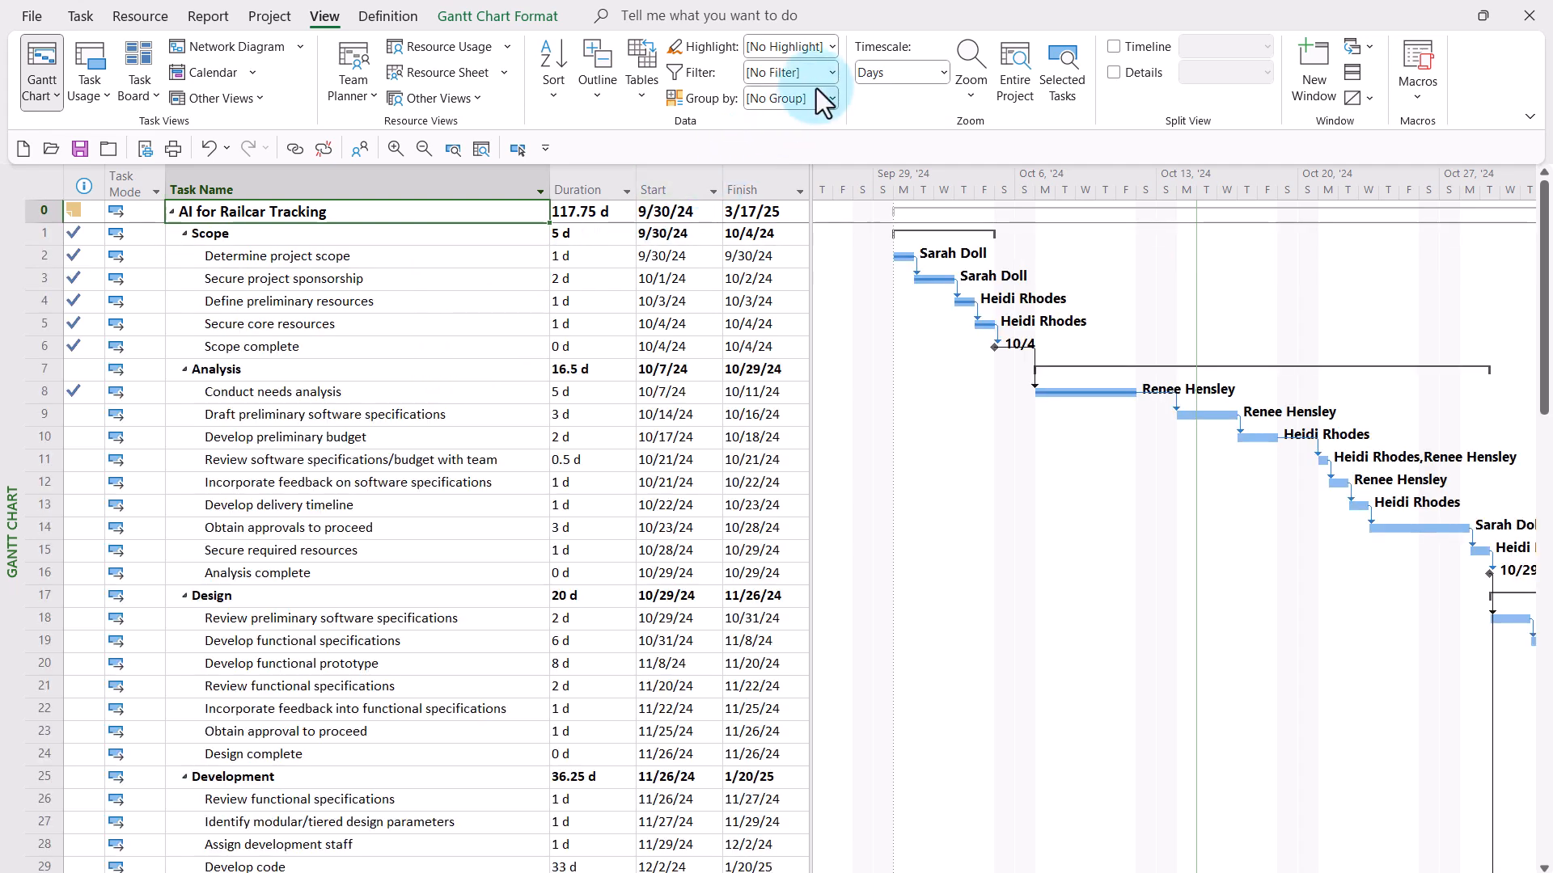
Step: Open the definition of the Tasks Starting Soon task filter from the full list of filters
click(832, 70)
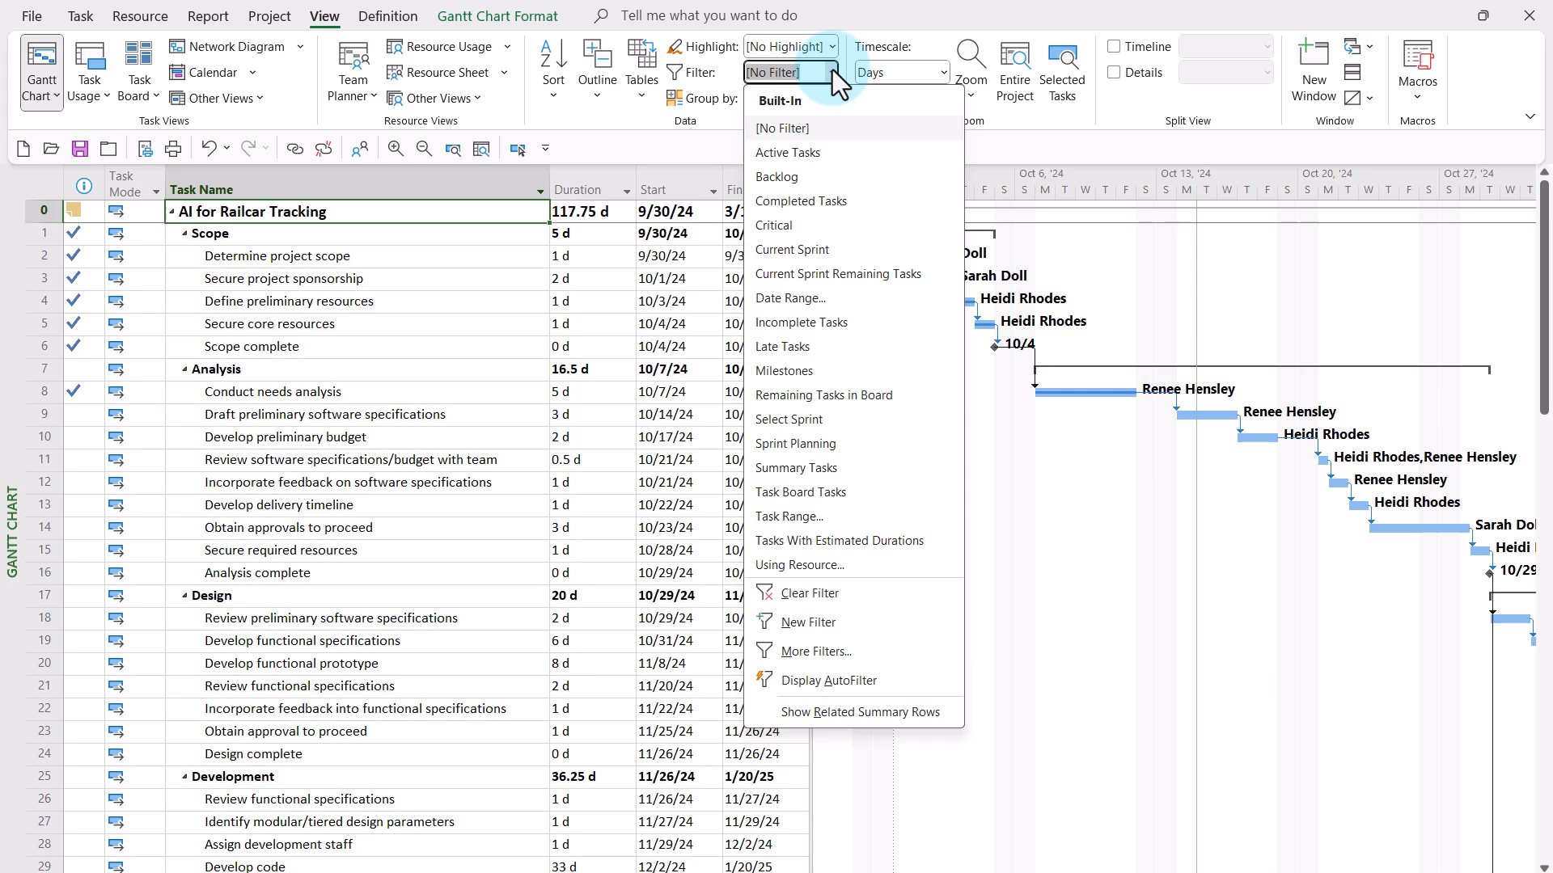
click(836, 650)
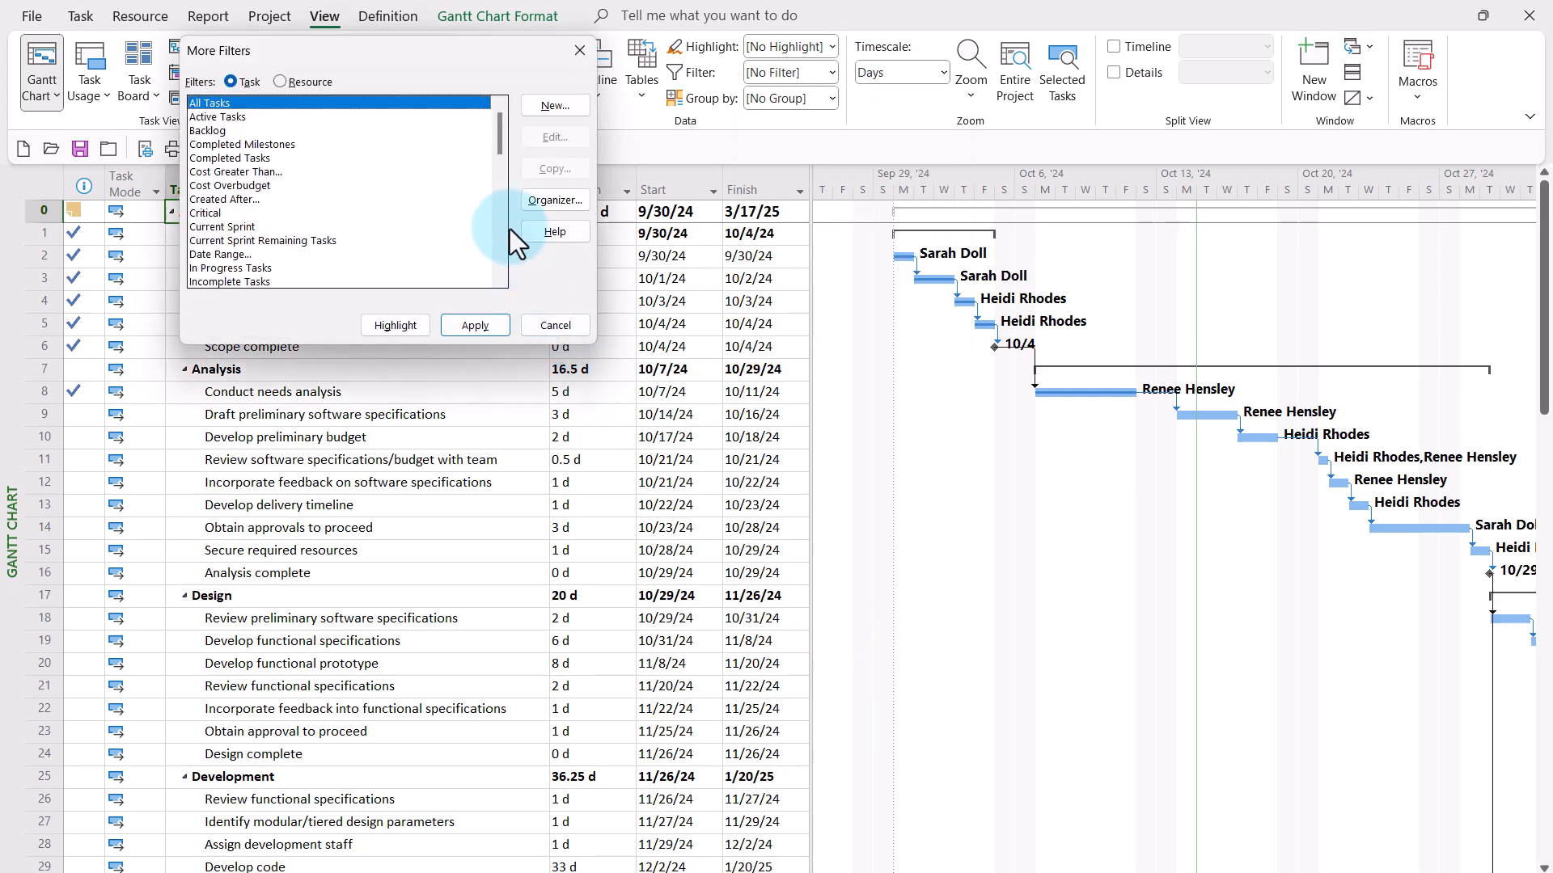
scroll(498, 211, down, 10)
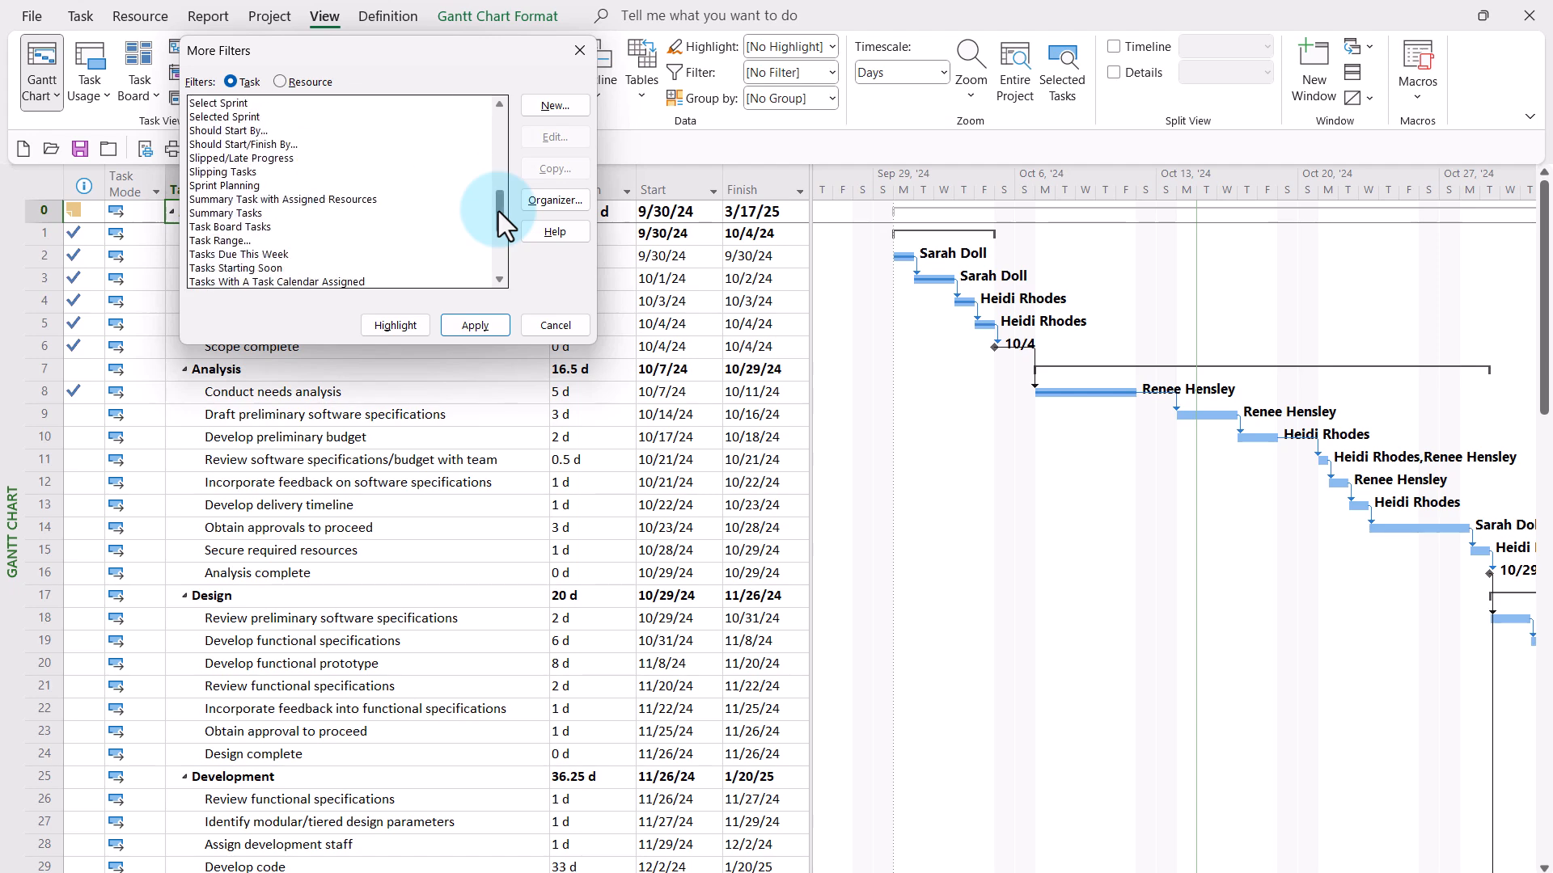
click(265, 270)
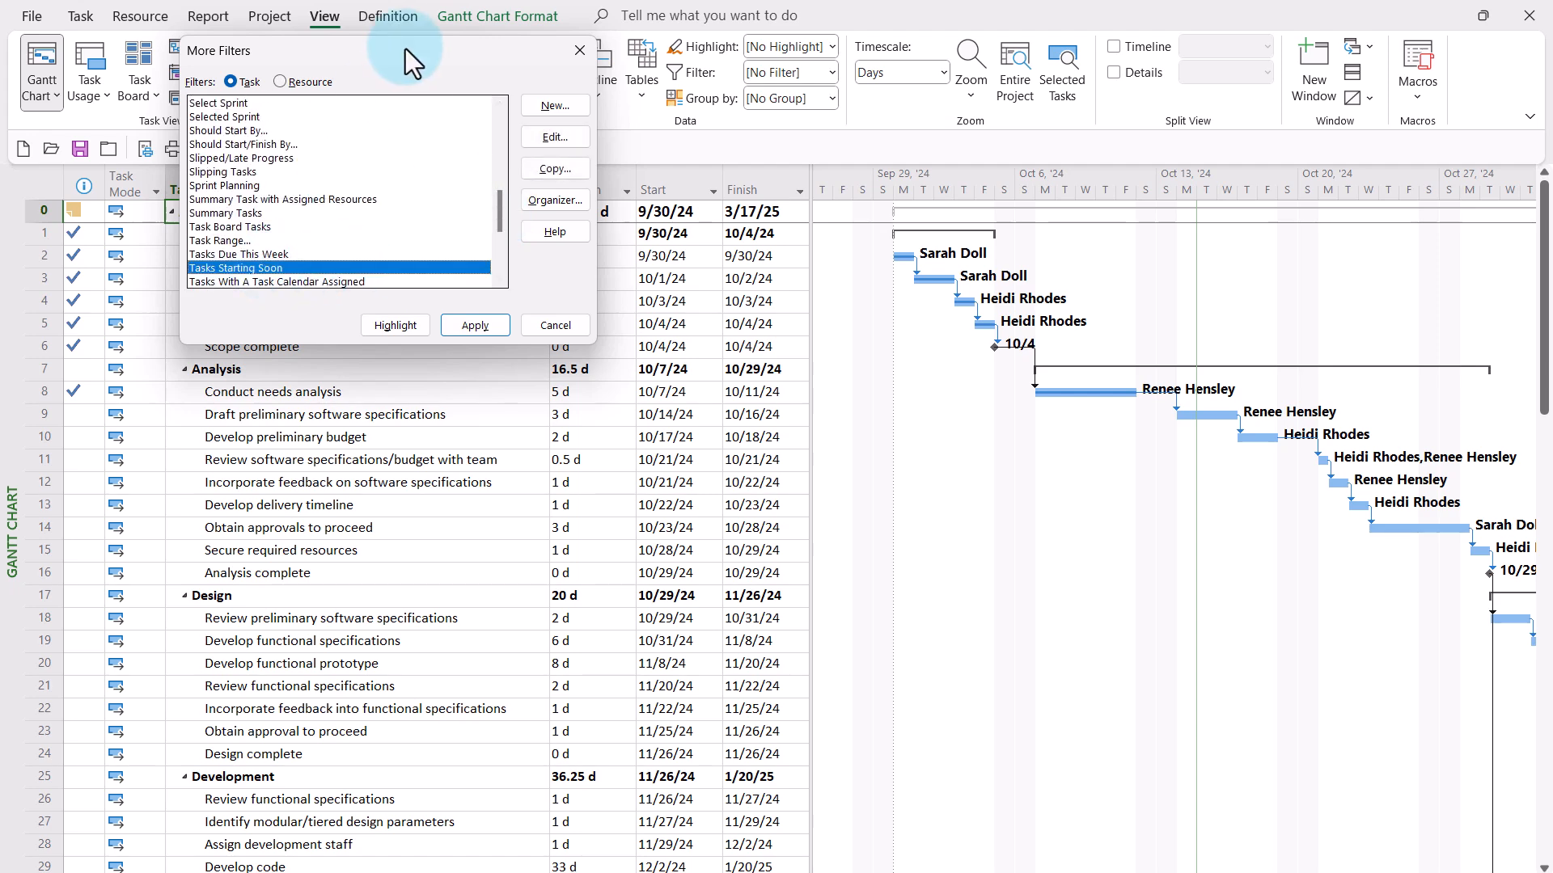
drag(406, 48, 721, 61)
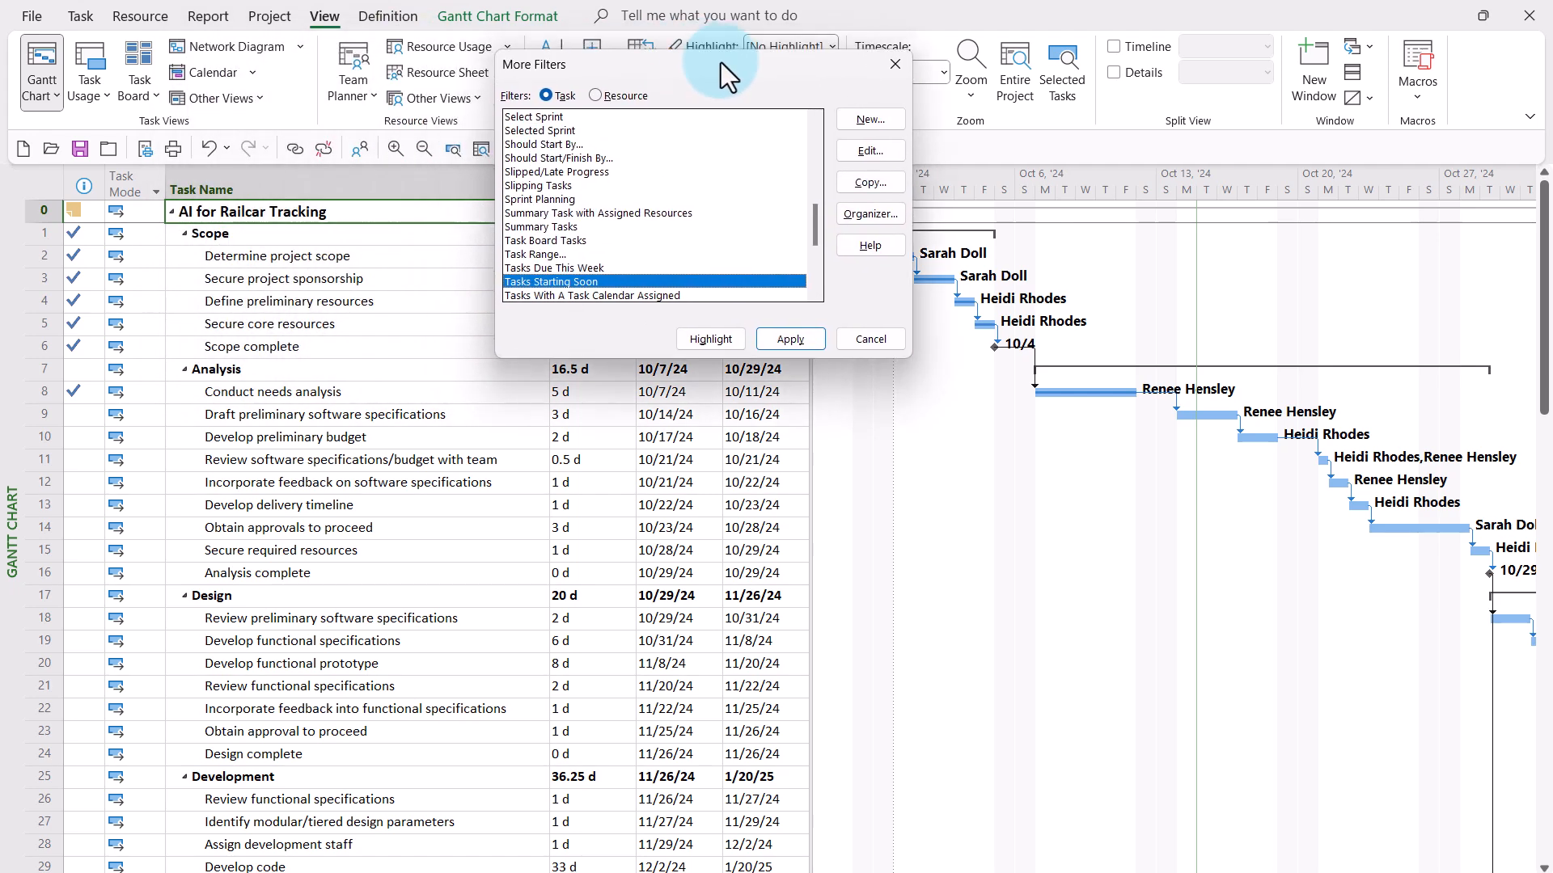
click(870, 151)
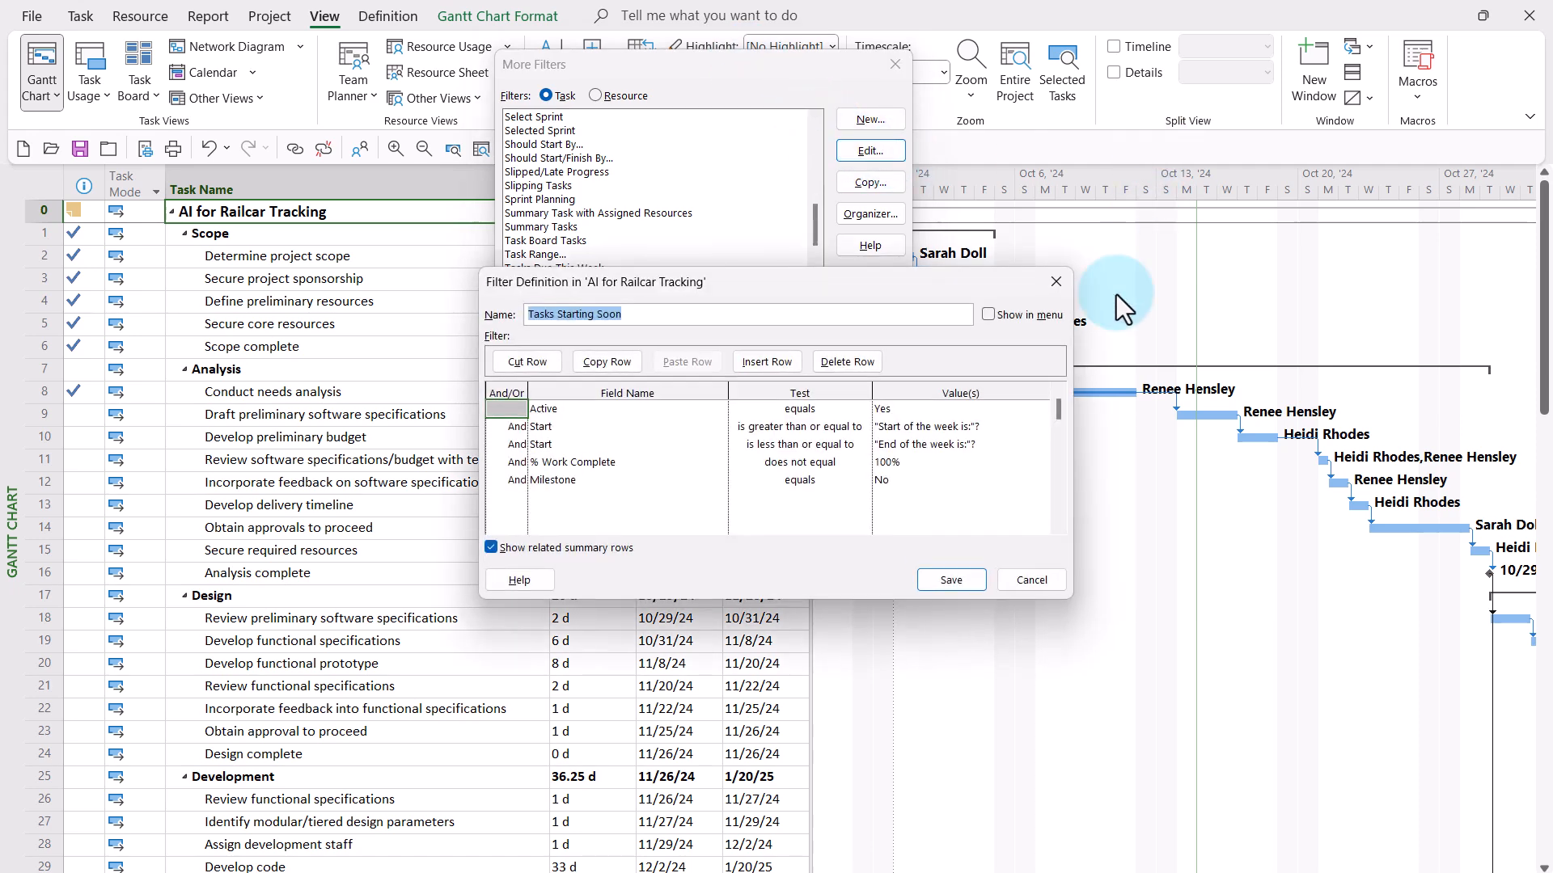
Step: Examine the Active, Start date range, % Work Complete and Milestone criteria of the Tasks Starting Soon filter and close its definition without saving
click(566, 409)
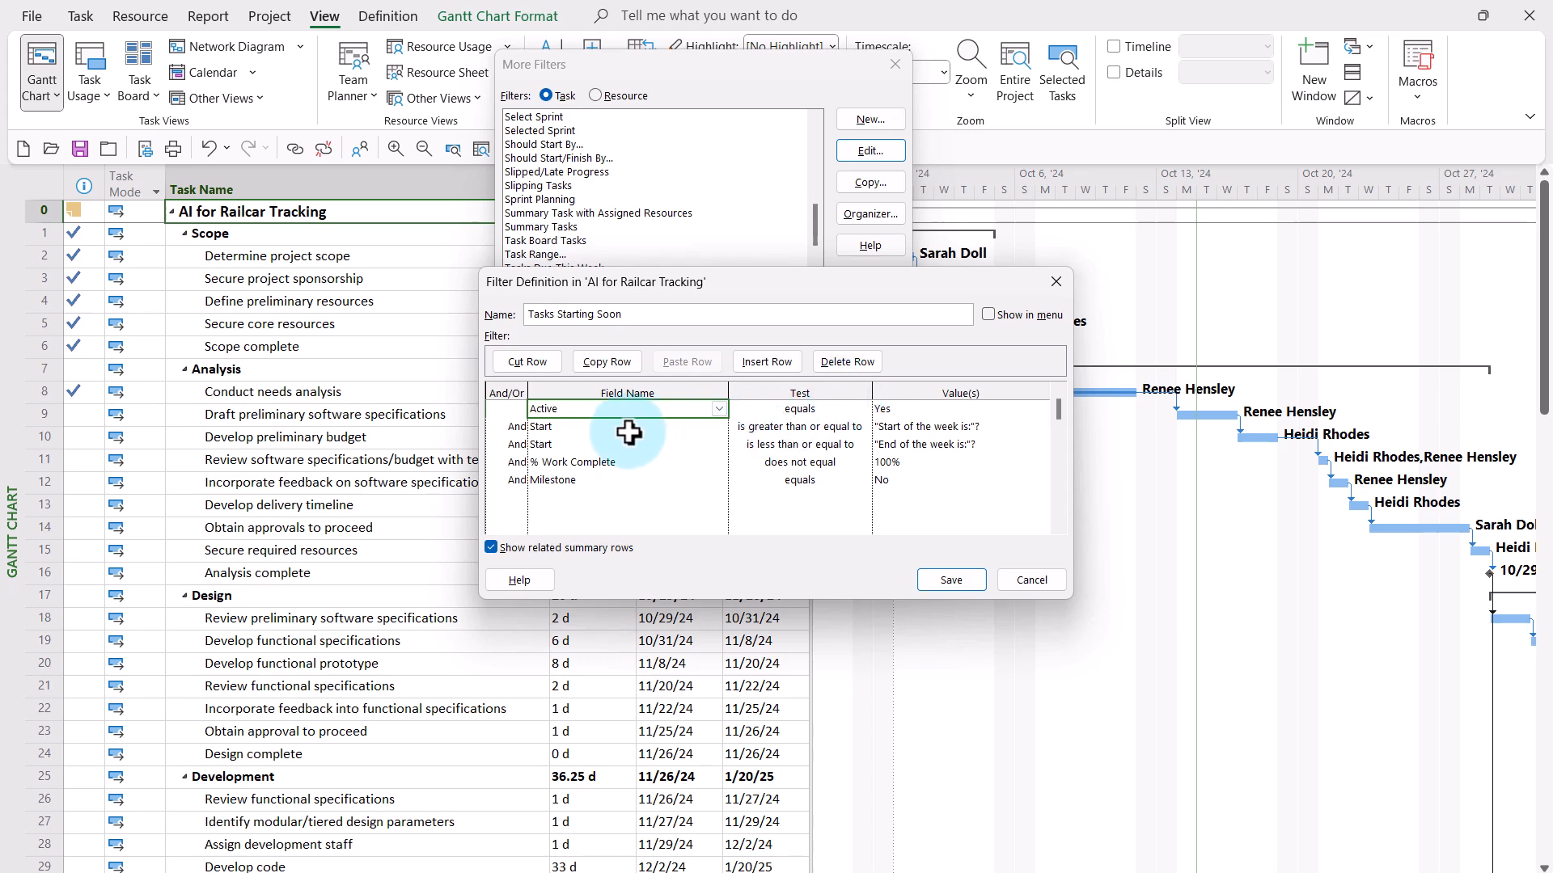
click(608, 426)
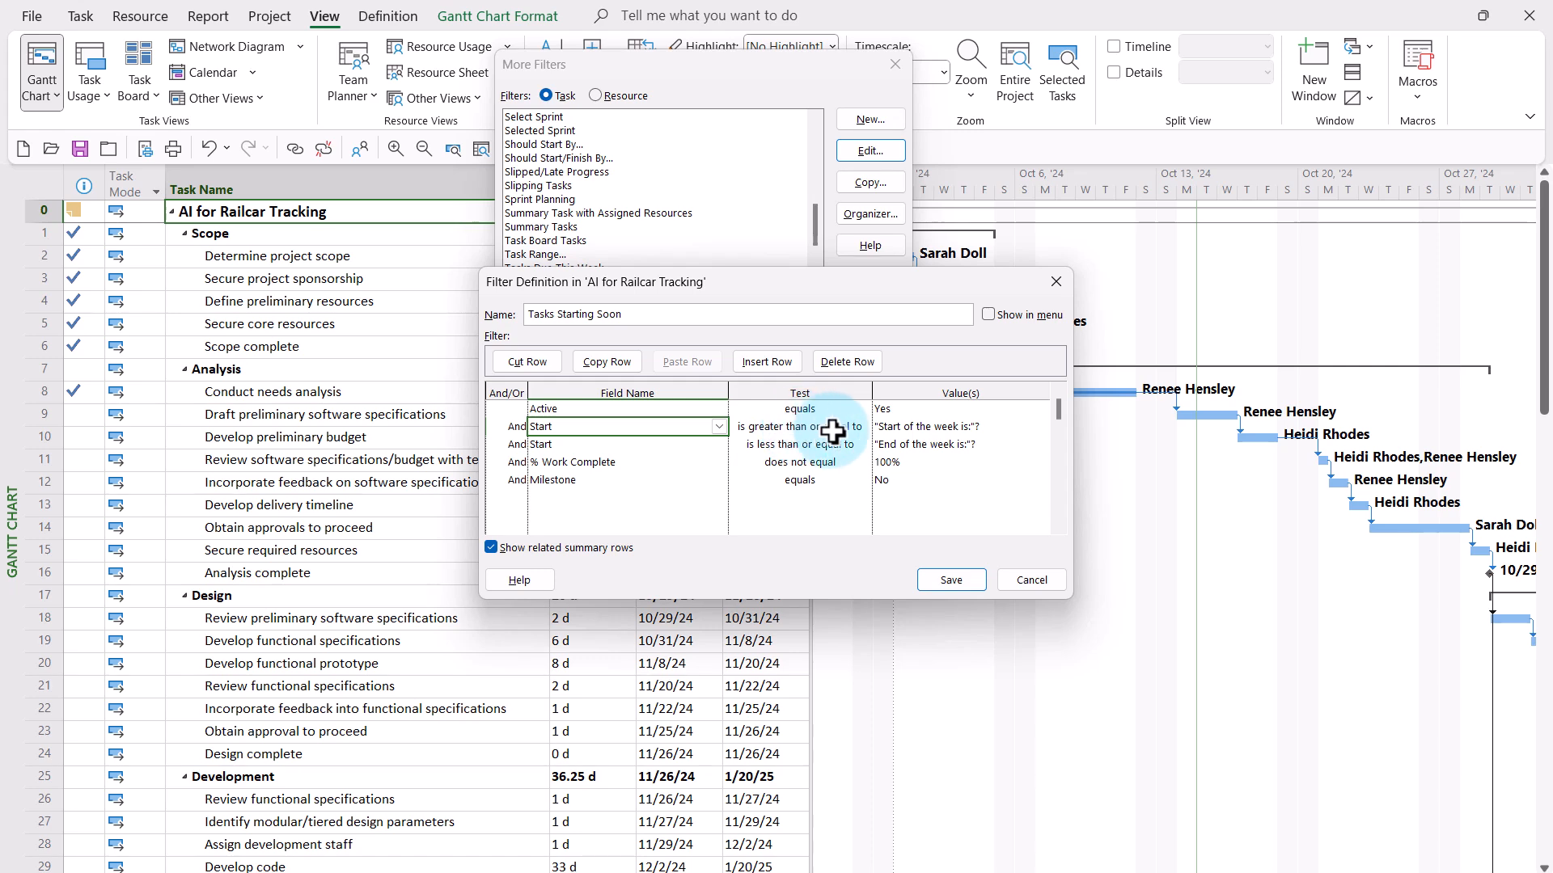
click(951, 429)
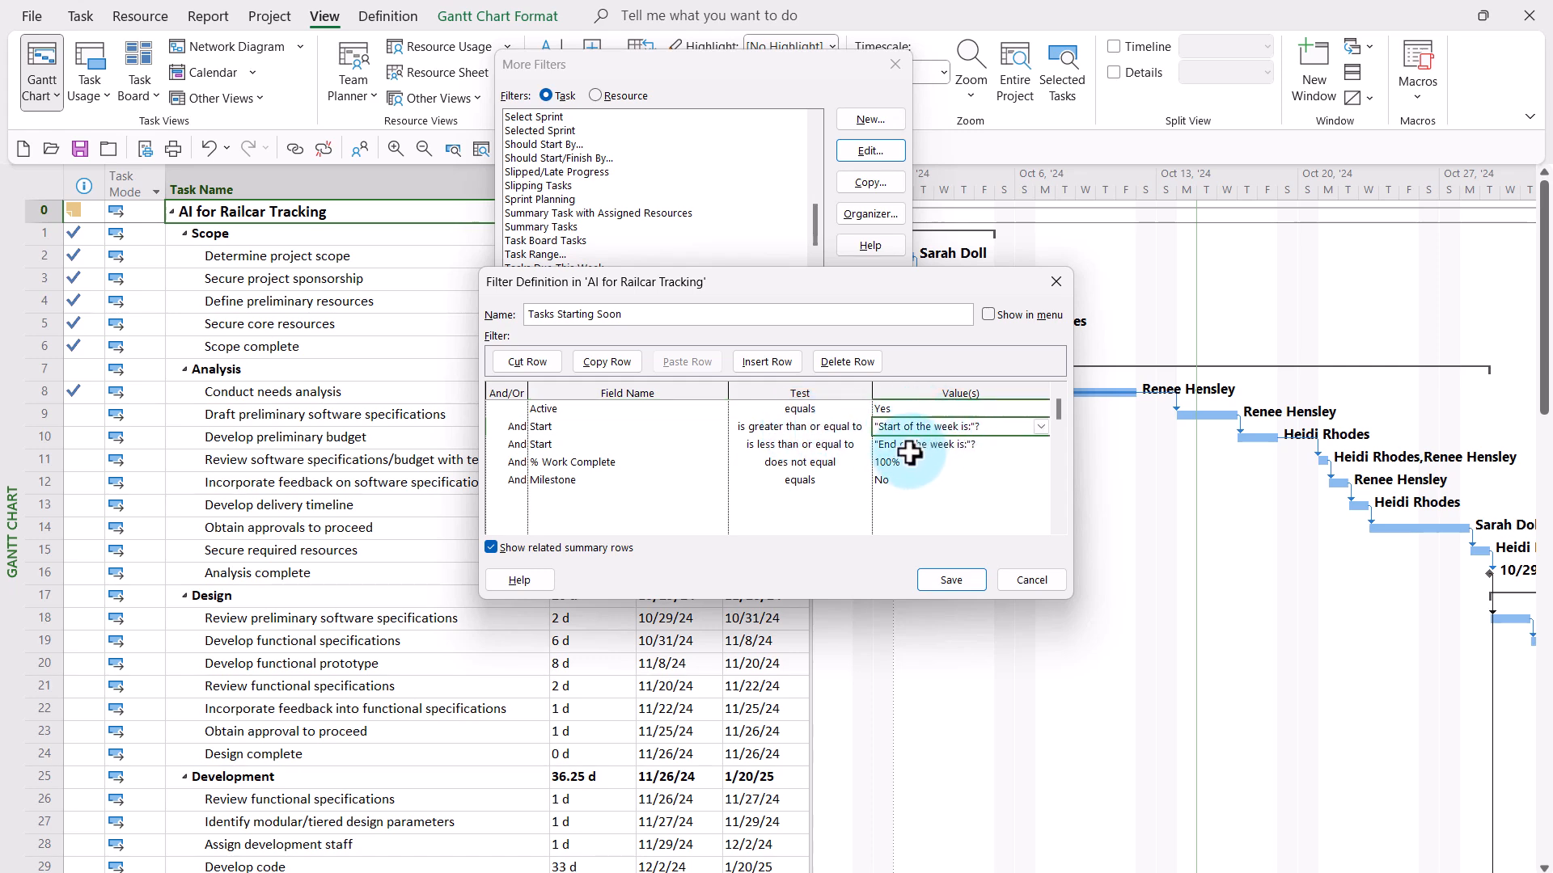
click(809, 446)
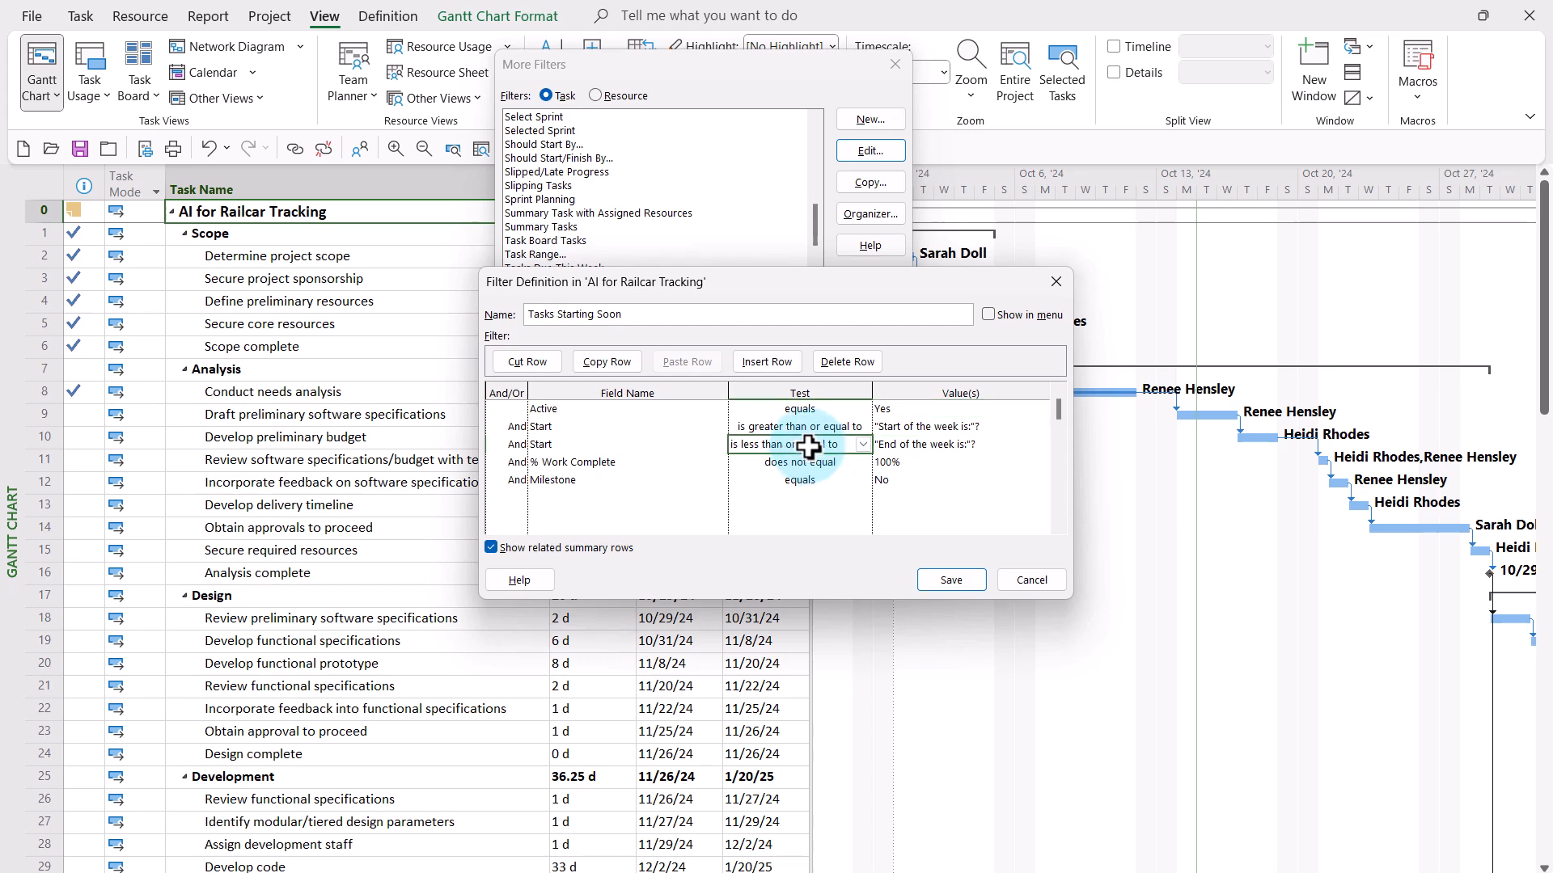
click(949, 445)
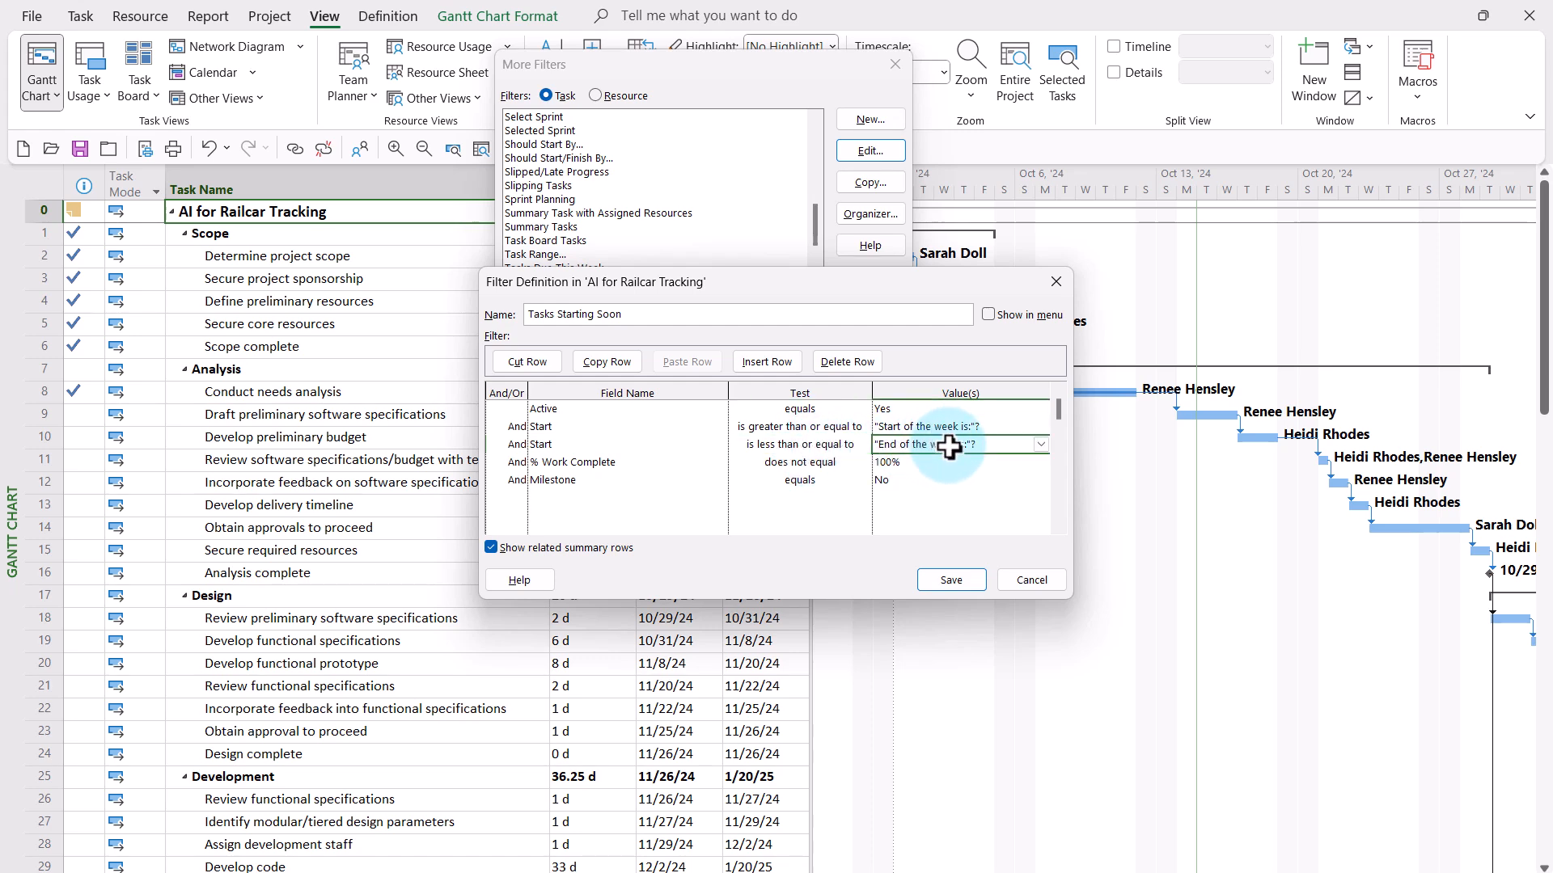
click(599, 463)
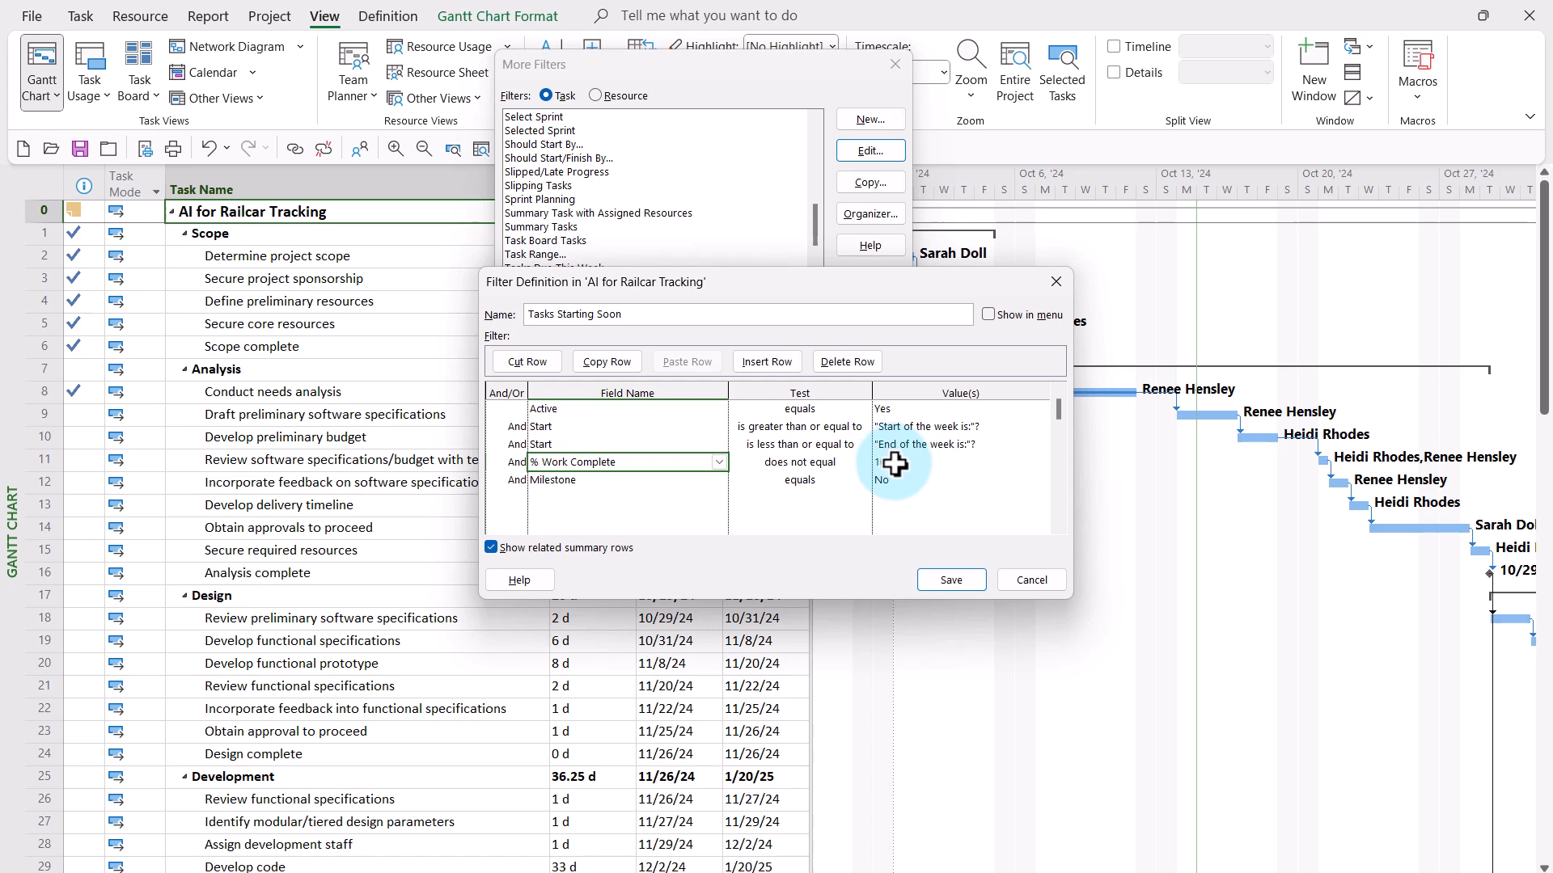
click(633, 482)
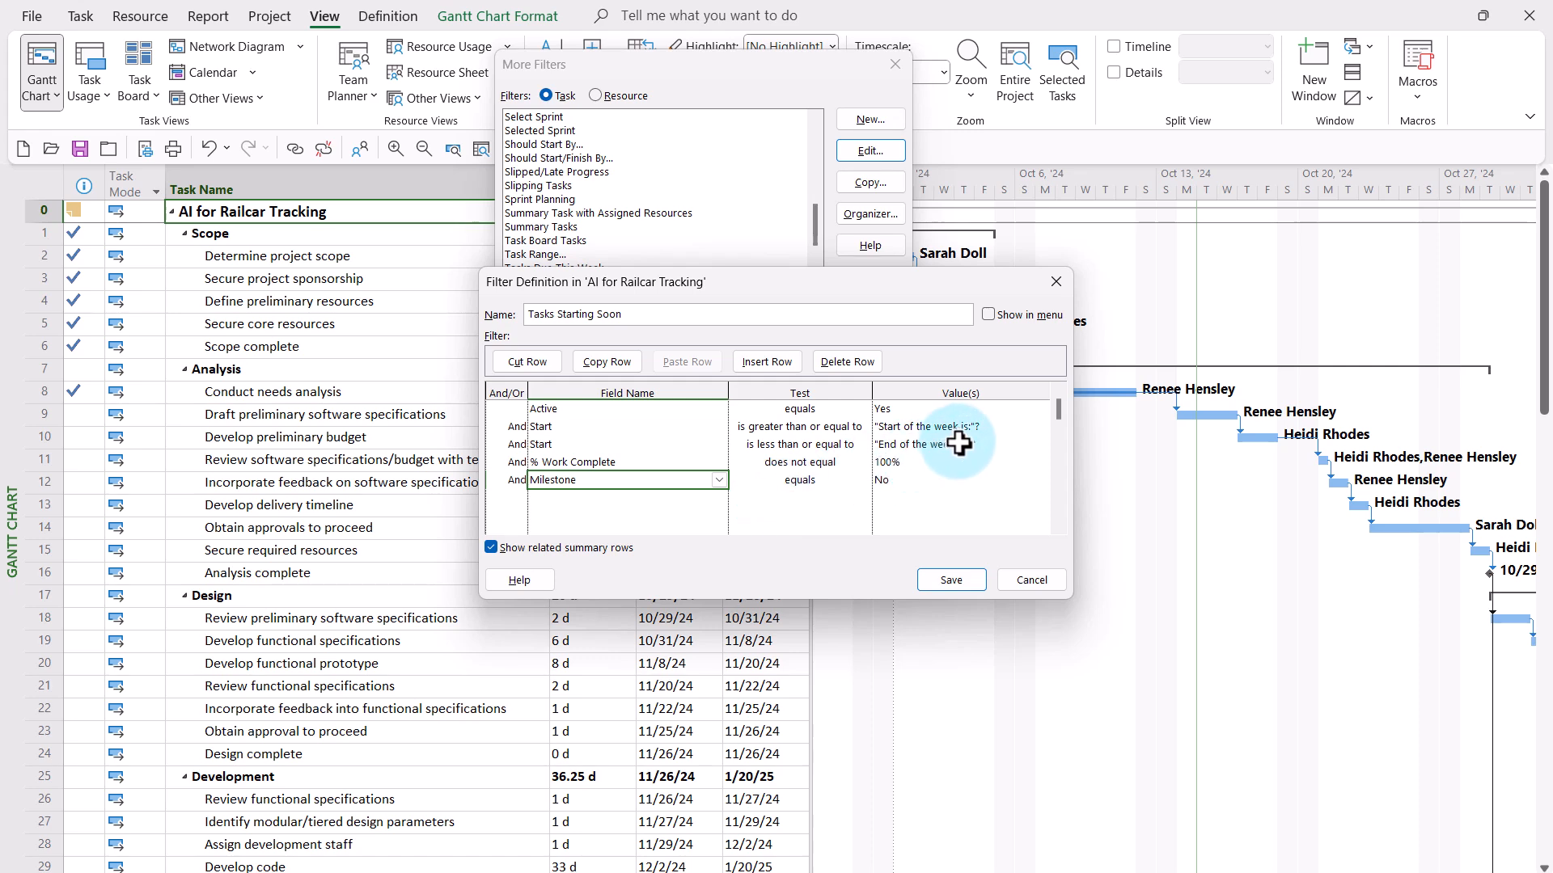
click(977, 428)
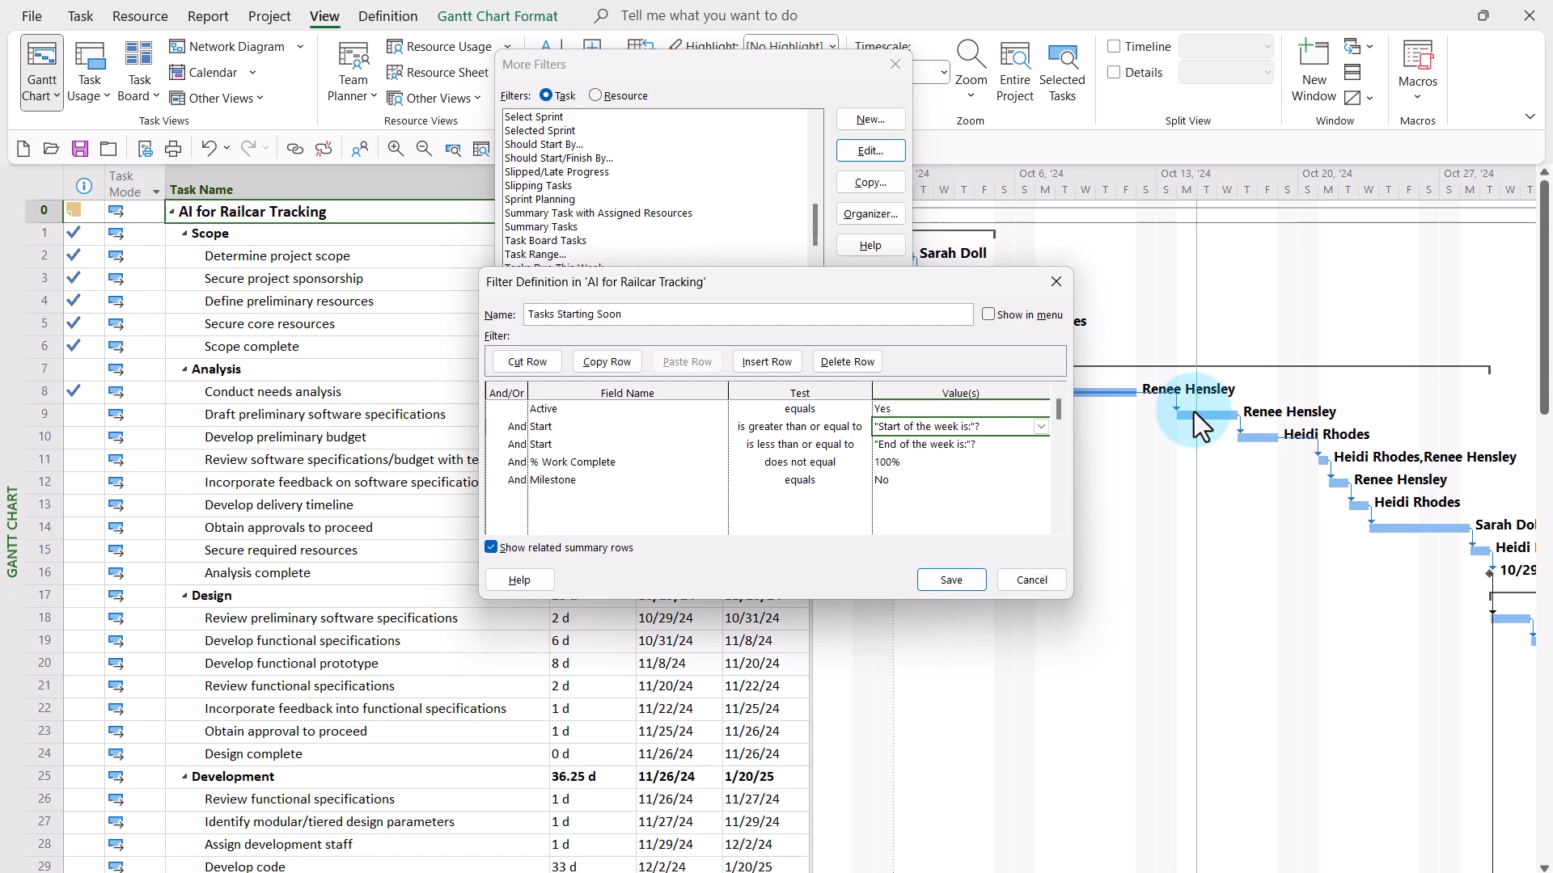
click(1042, 579)
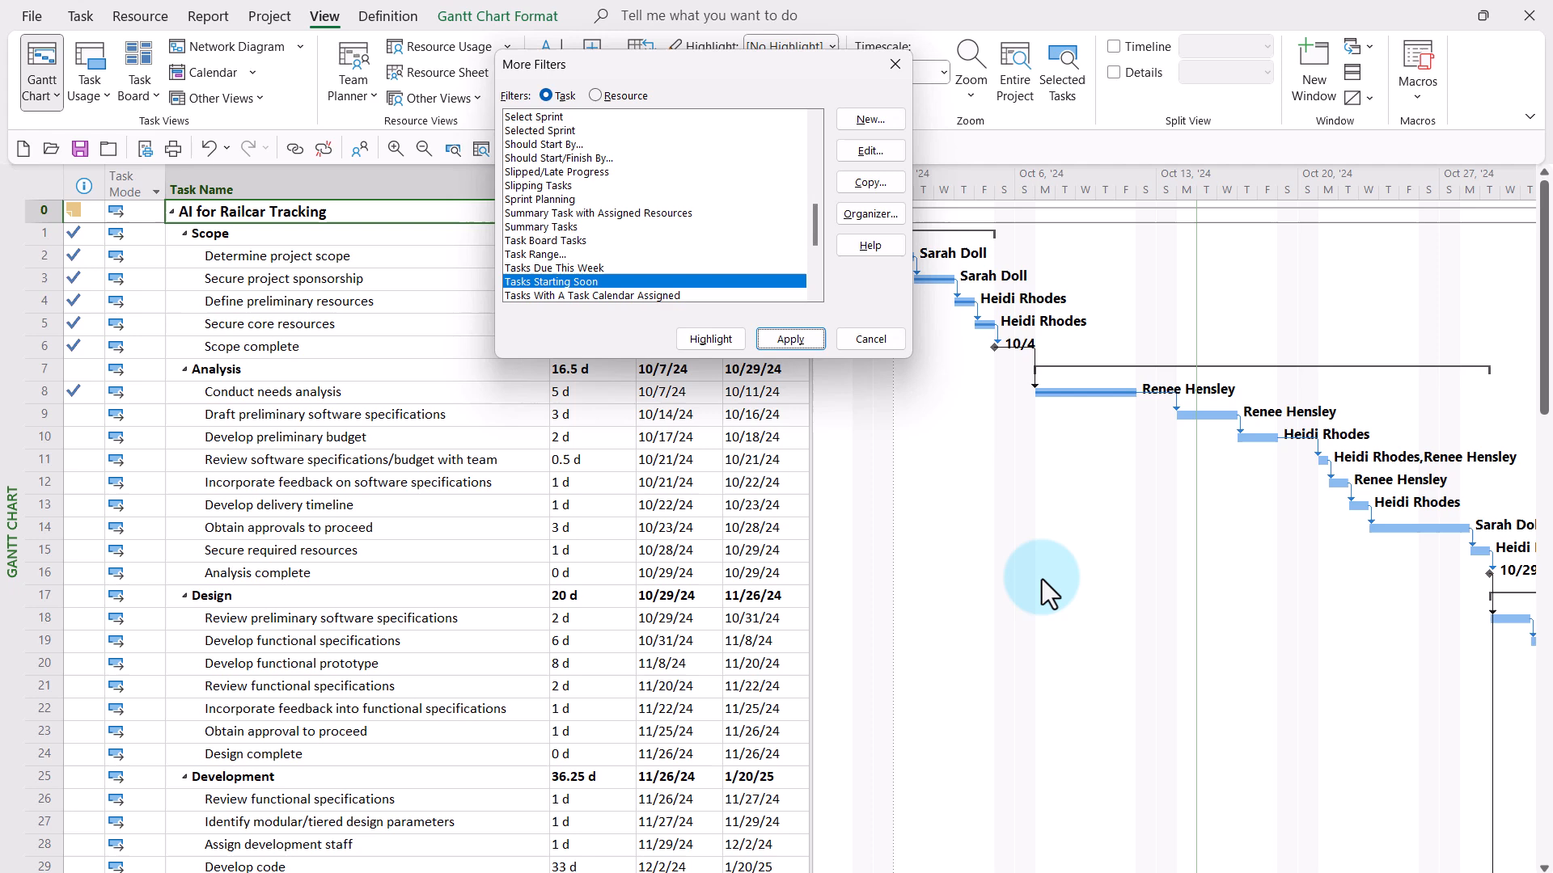
Step: Copy the Tasks Due This Week filter as "_Tasks Due This Month" and set the copy to show in the filter menu
click(590, 270)
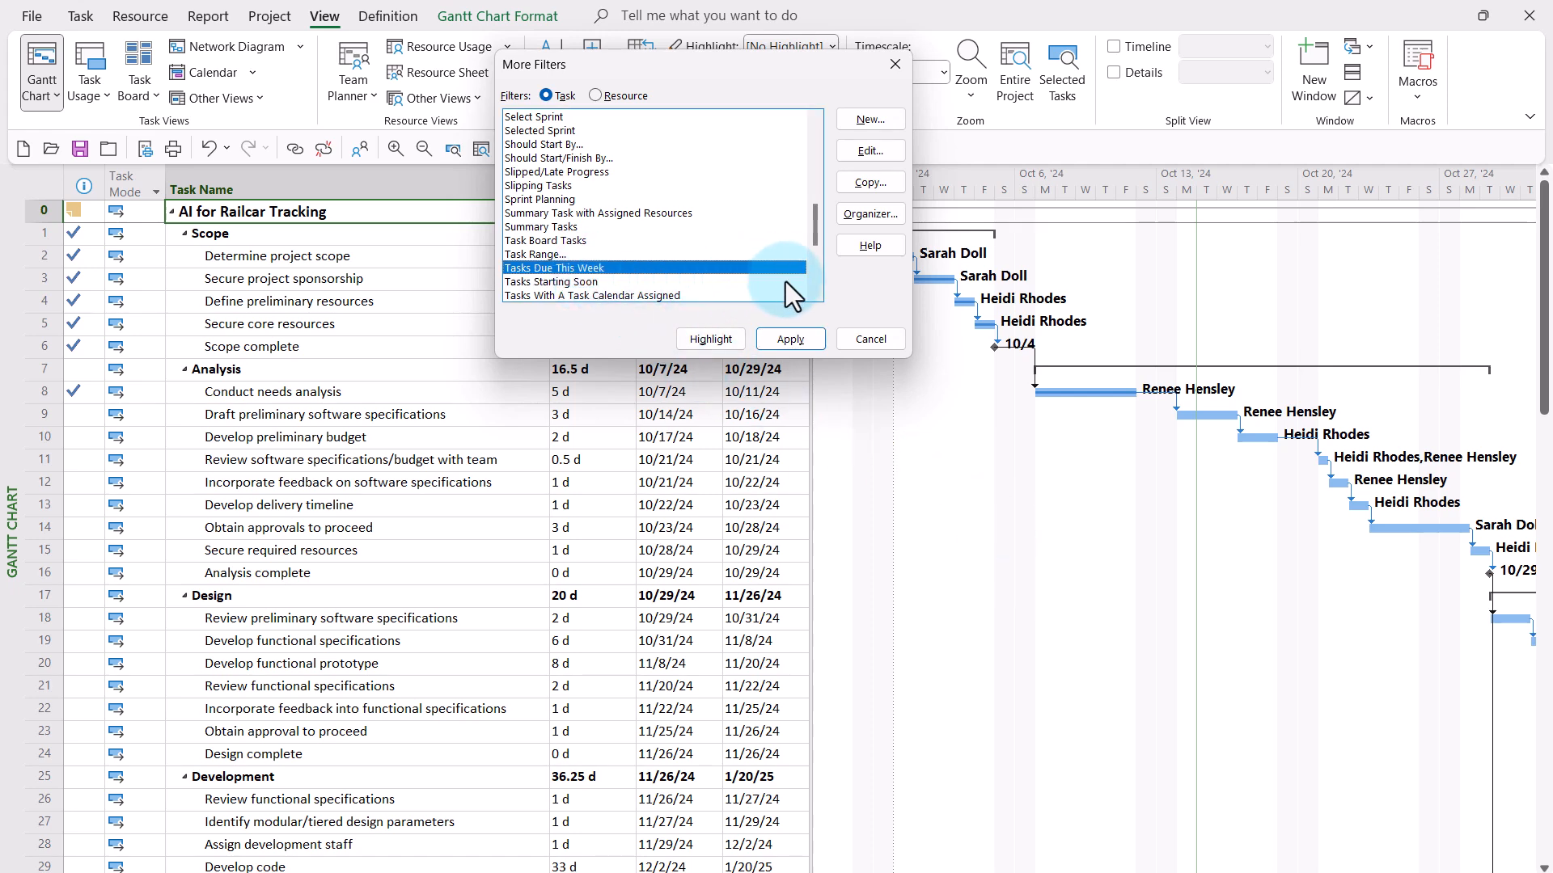
click(814, 293)
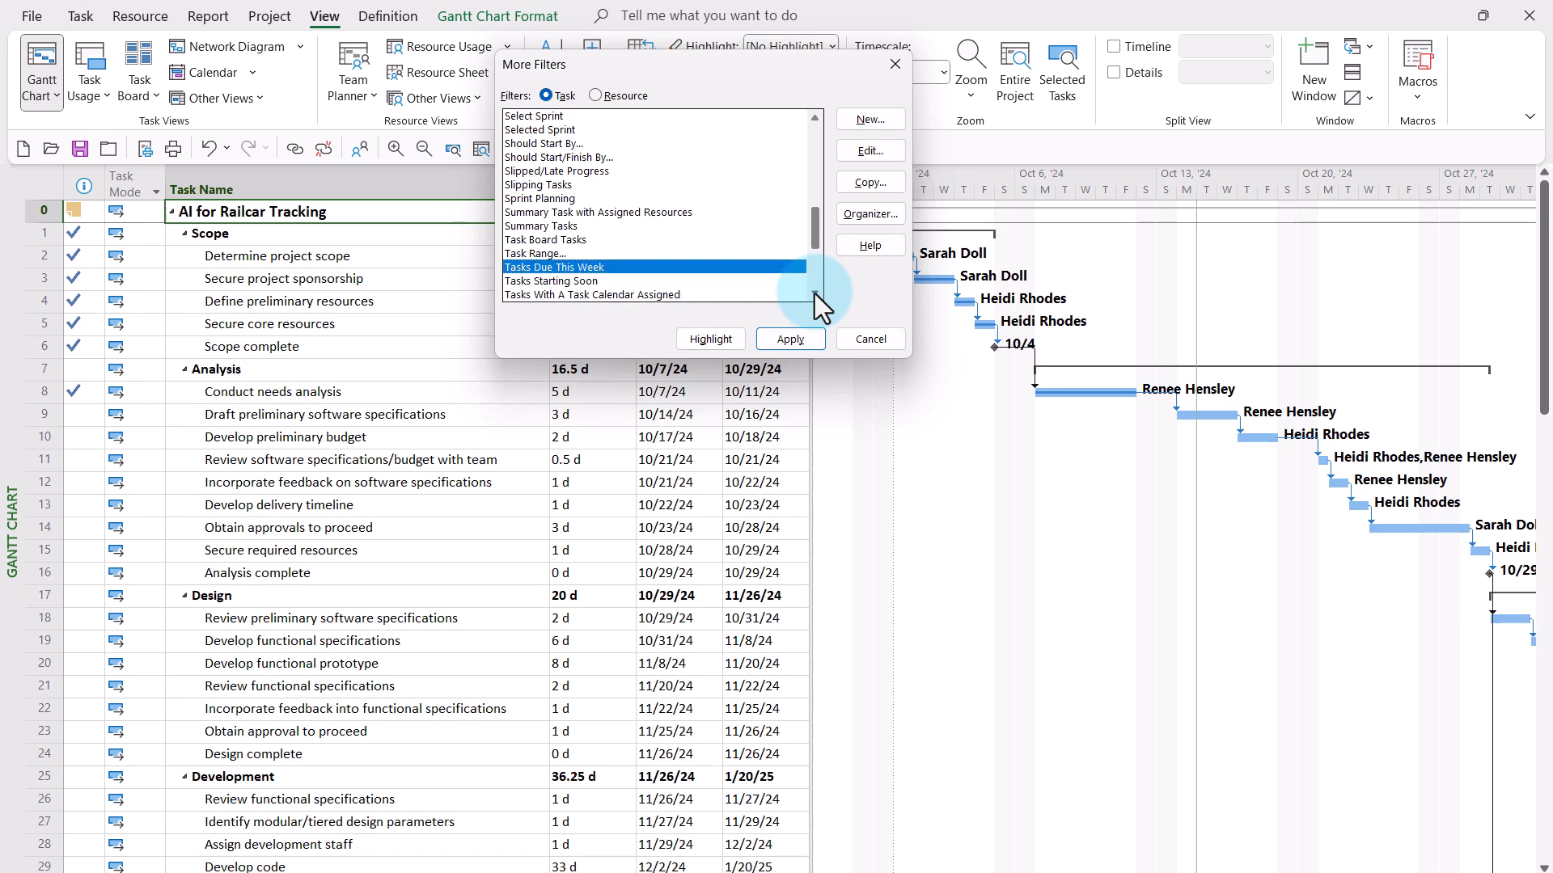
click(814, 293)
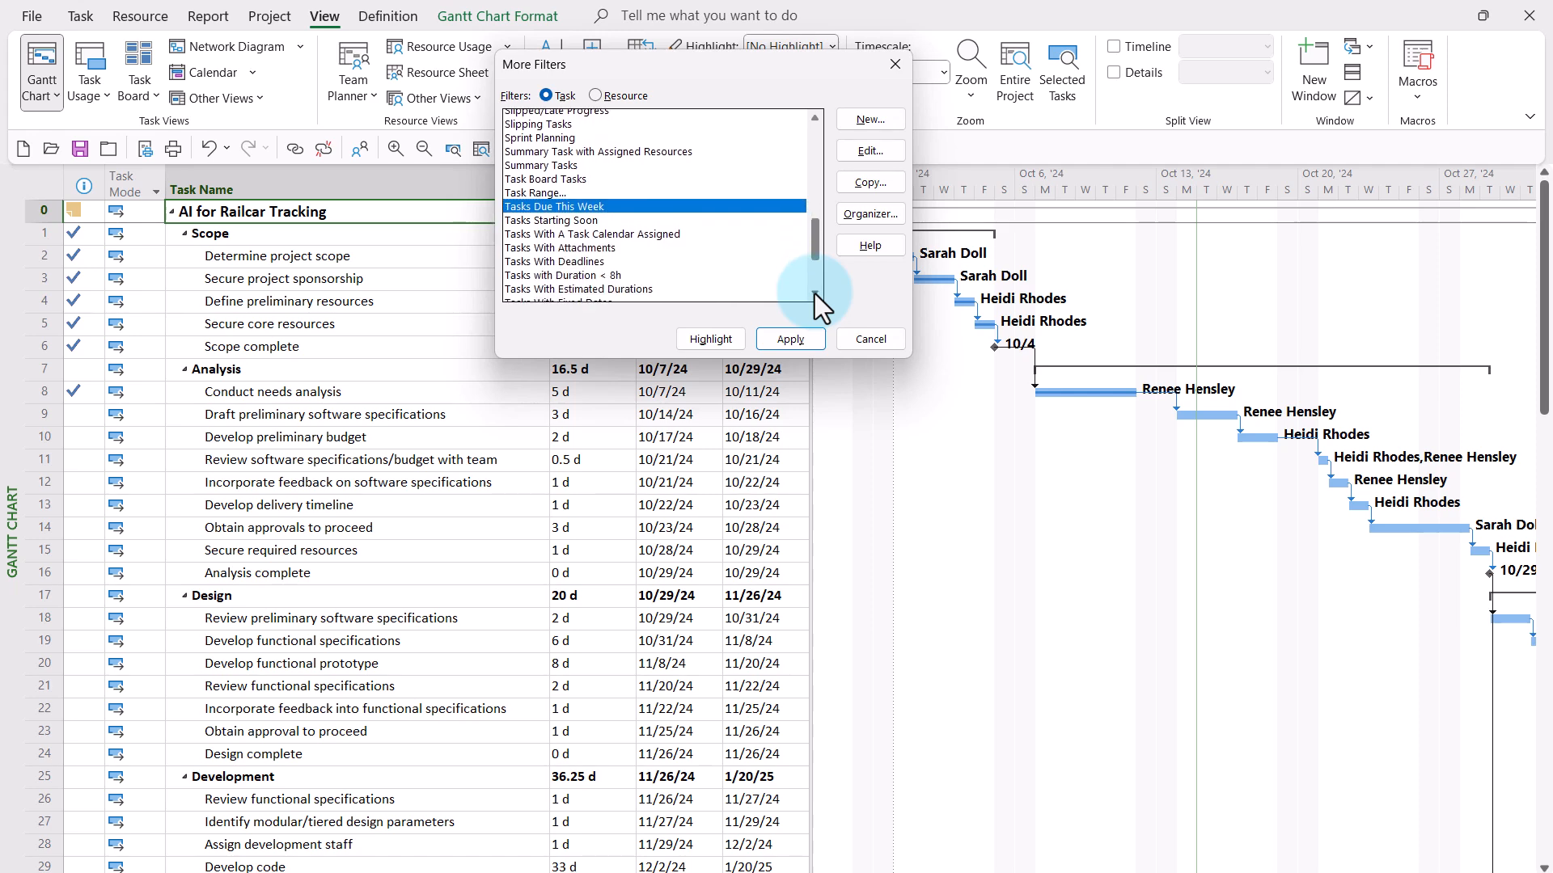
click(814, 293)
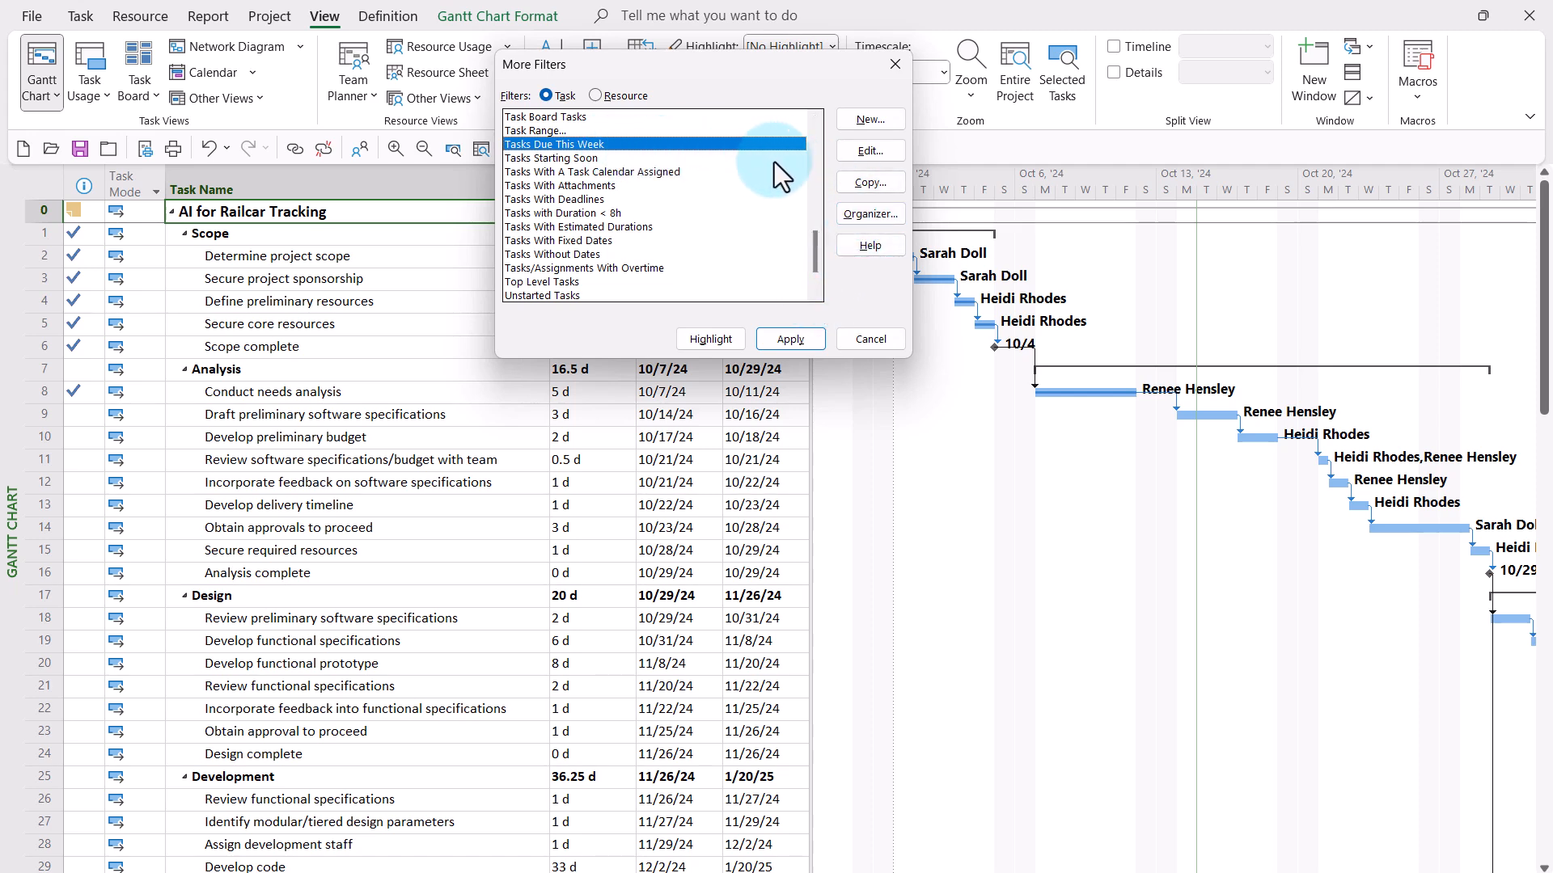
click(881, 186)
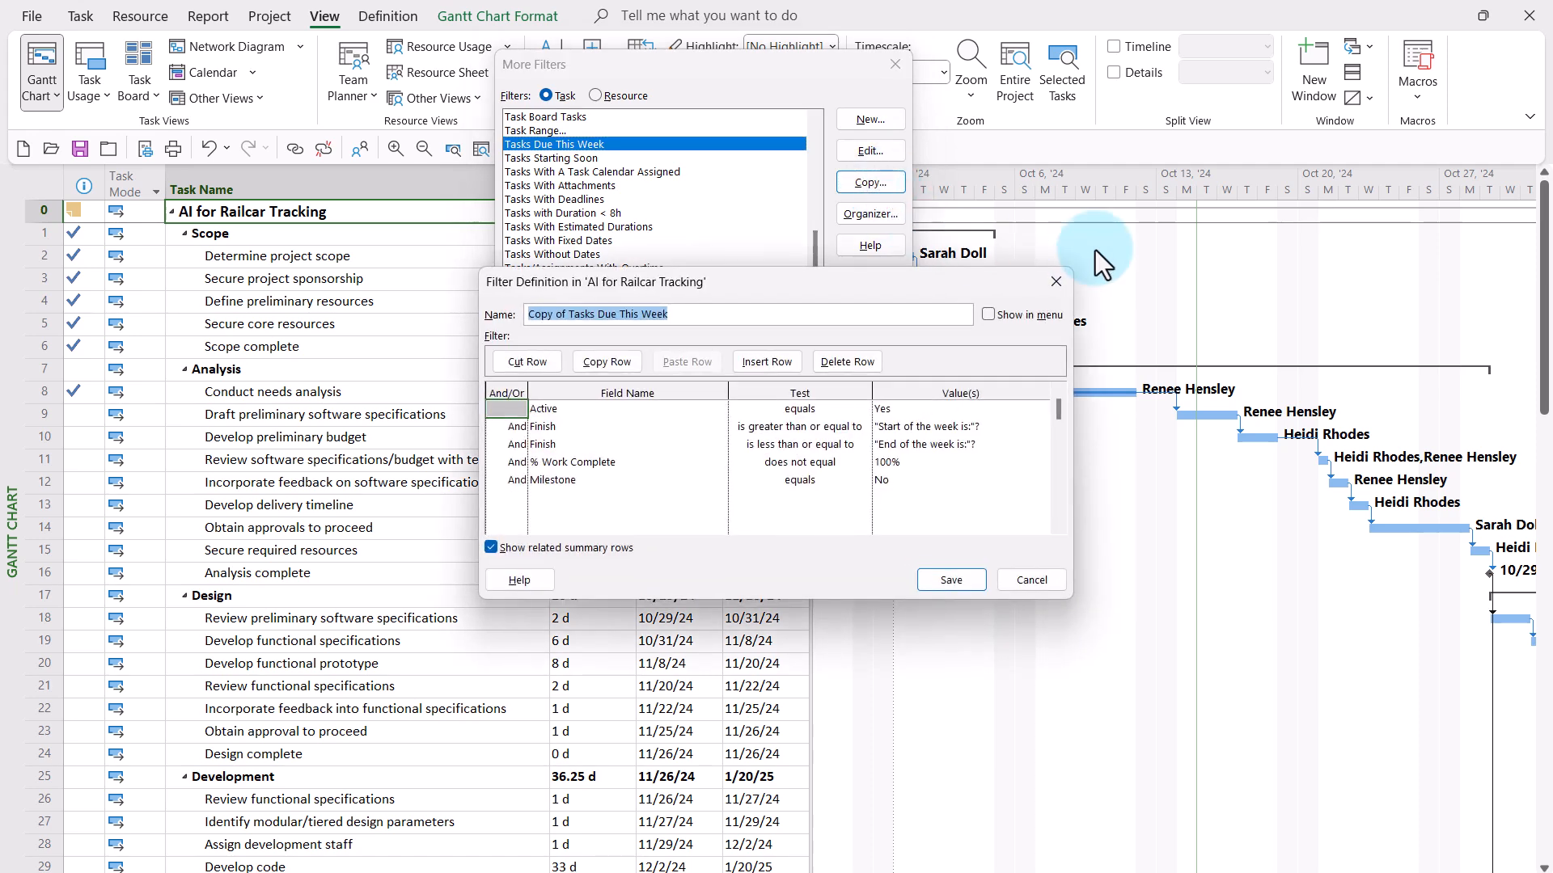
text(_Tasks Due This Month)
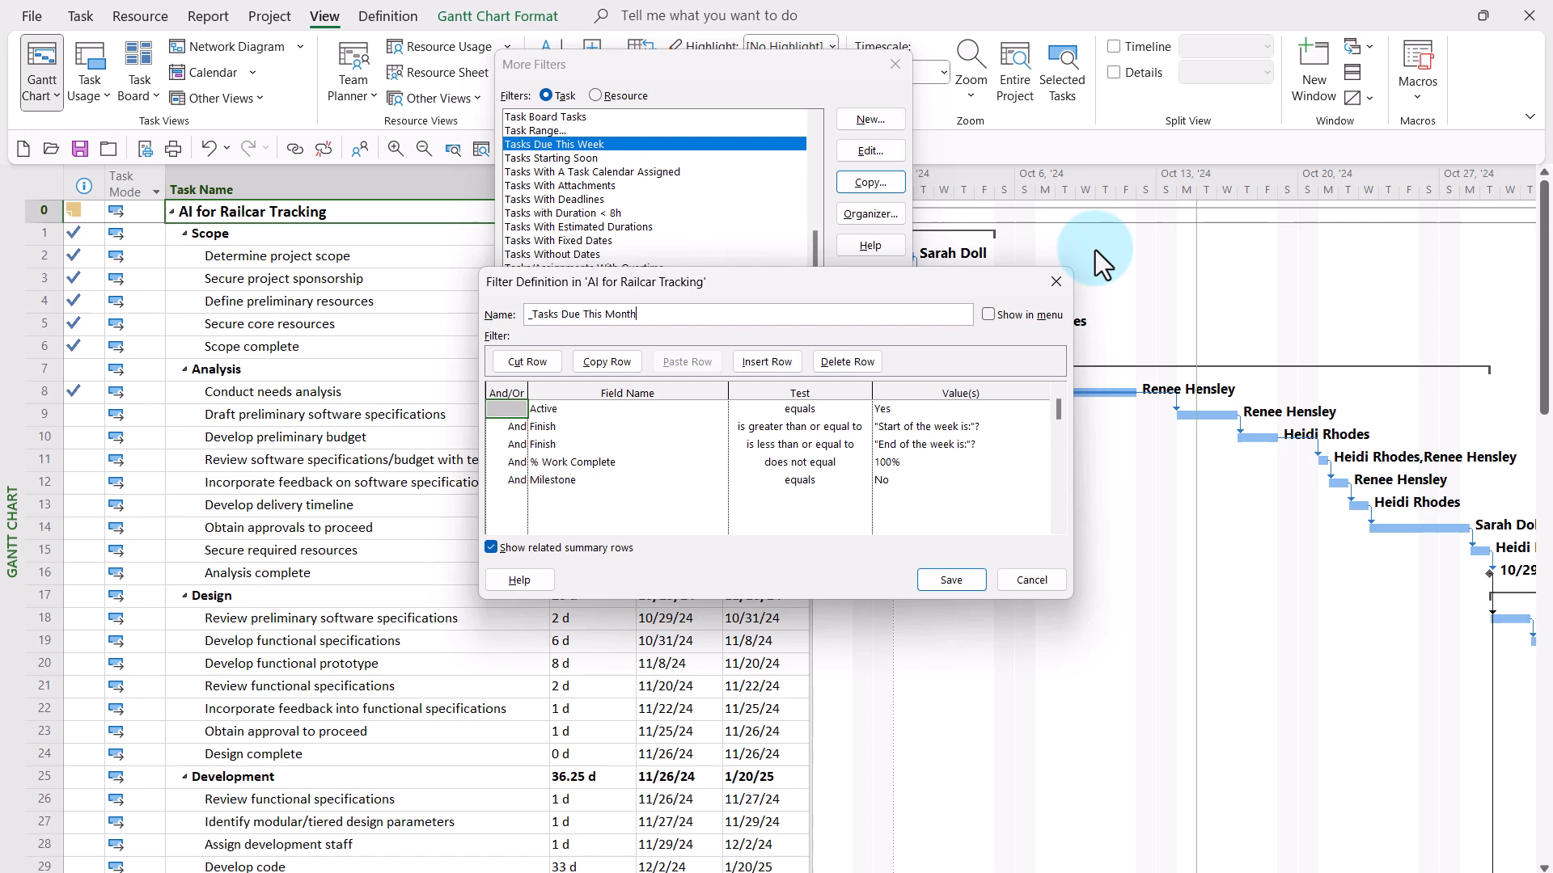
click(985, 319)
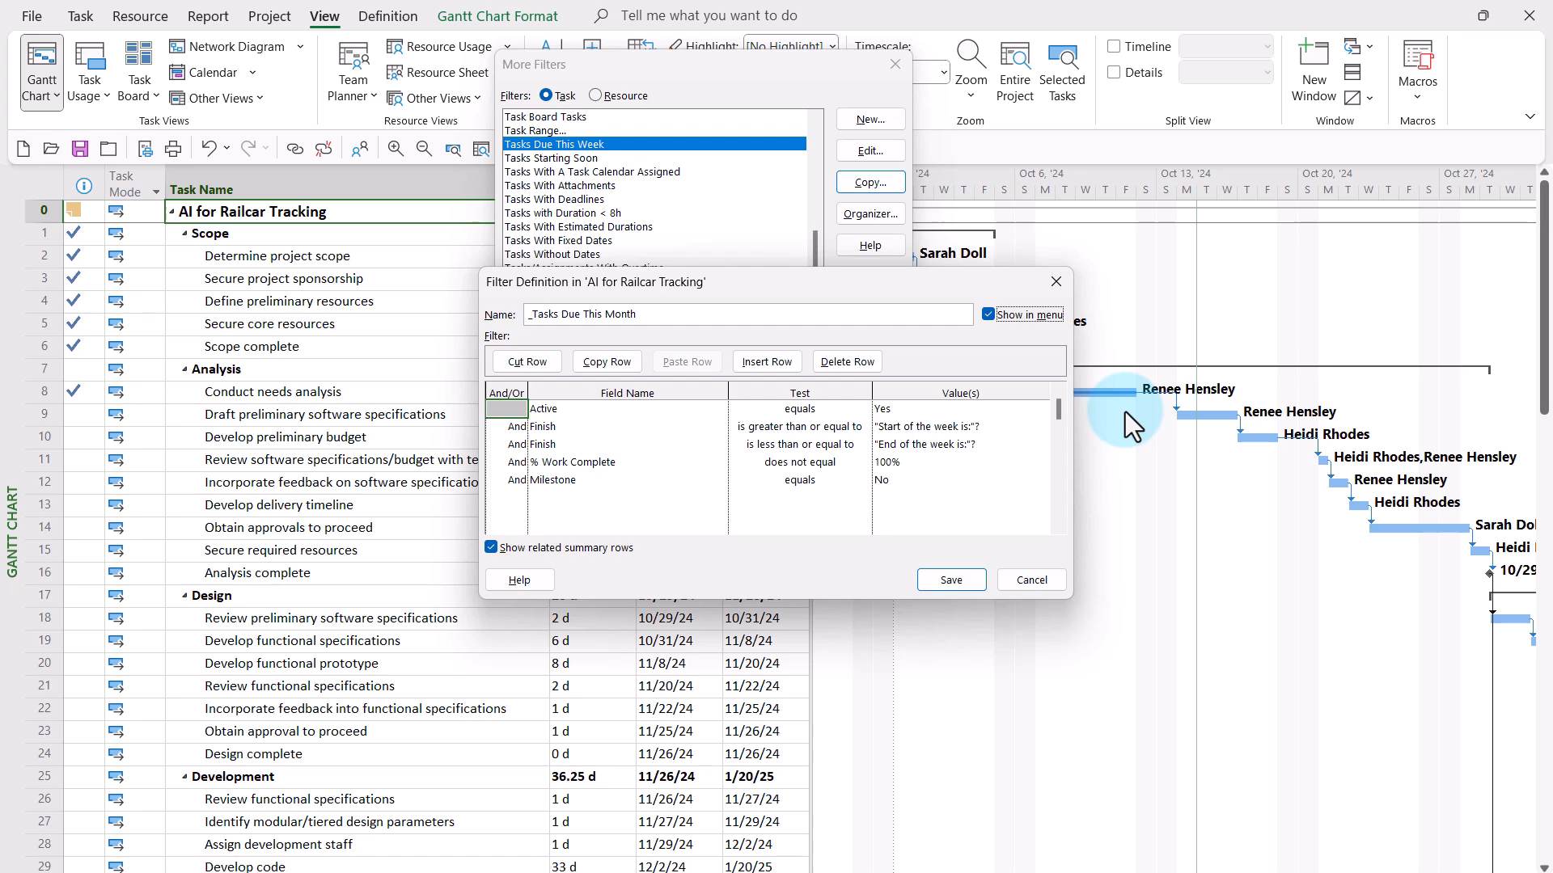
Step: Change the prompt of the "is greater than or equal to" Finish criterion to "Start of the month is:"?
click(953, 426)
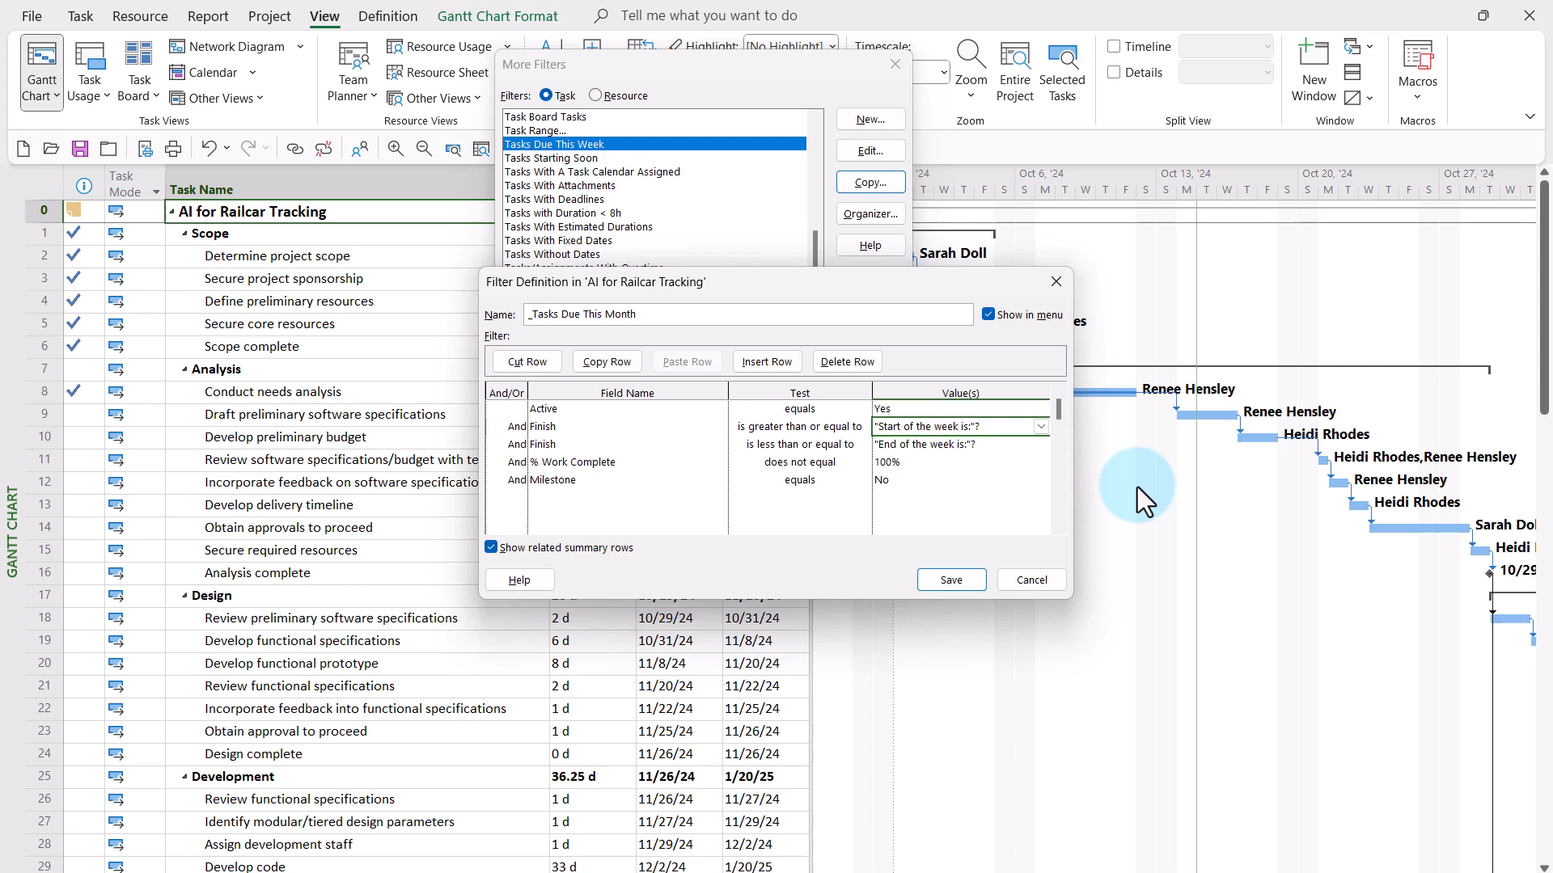
key(ctrl+a)
key(End)
key(Left)
key(Left)
key(Left)
key(Left)
key(Left)
key(Left)
key(BackSpace)
key(BackSpace)
key(BackSpace)
key(BackSpace)
text(month)
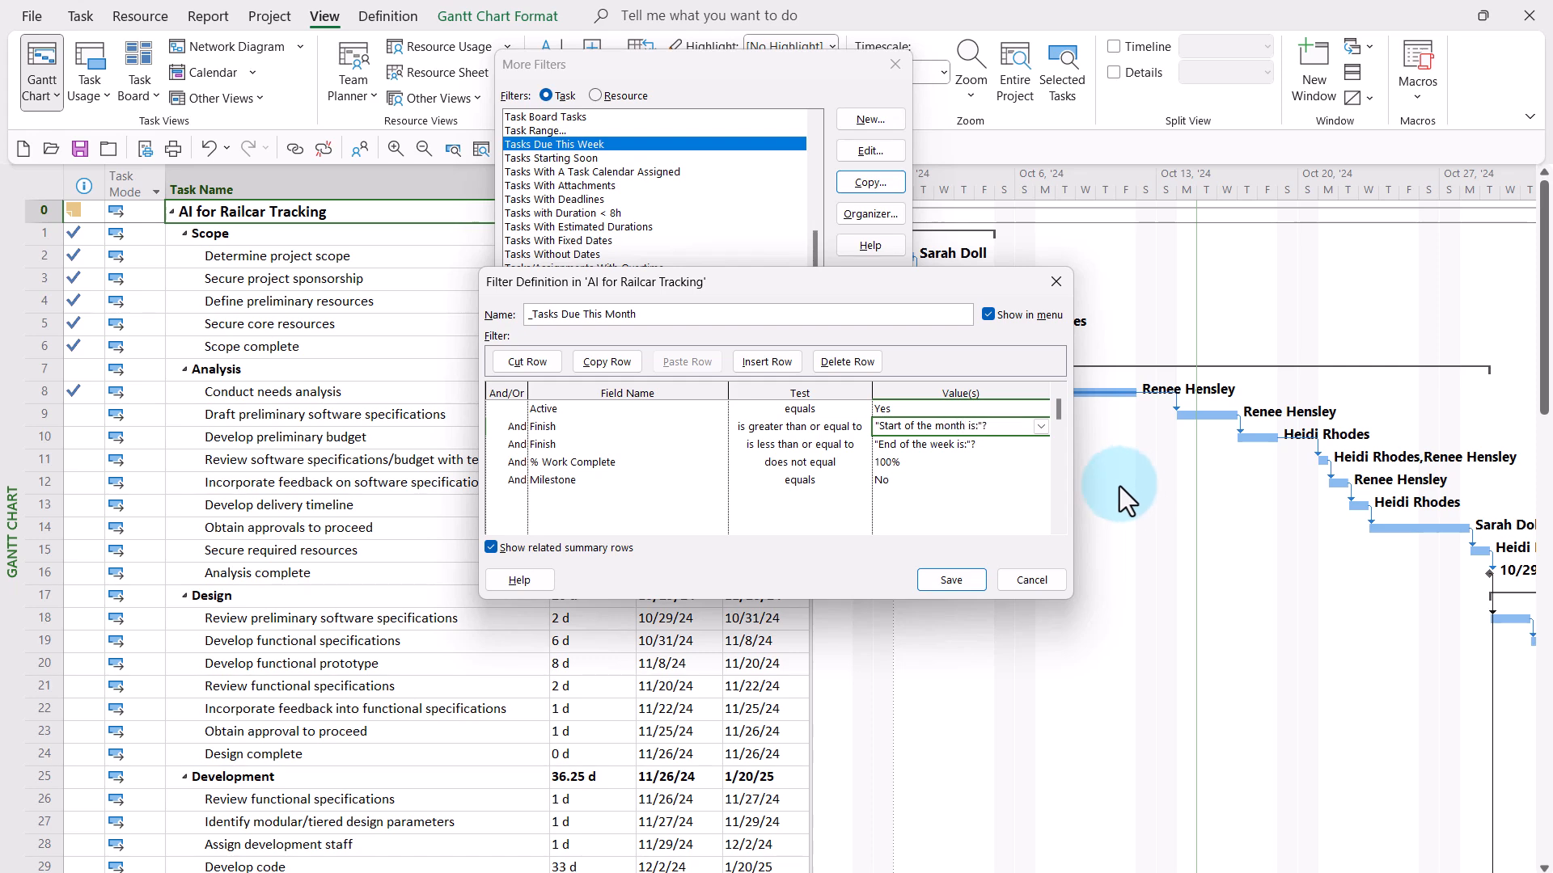
Step: Change the prompt of the "is less than or equal to" Finish criterion to "End of the month is:"?
click(946, 446)
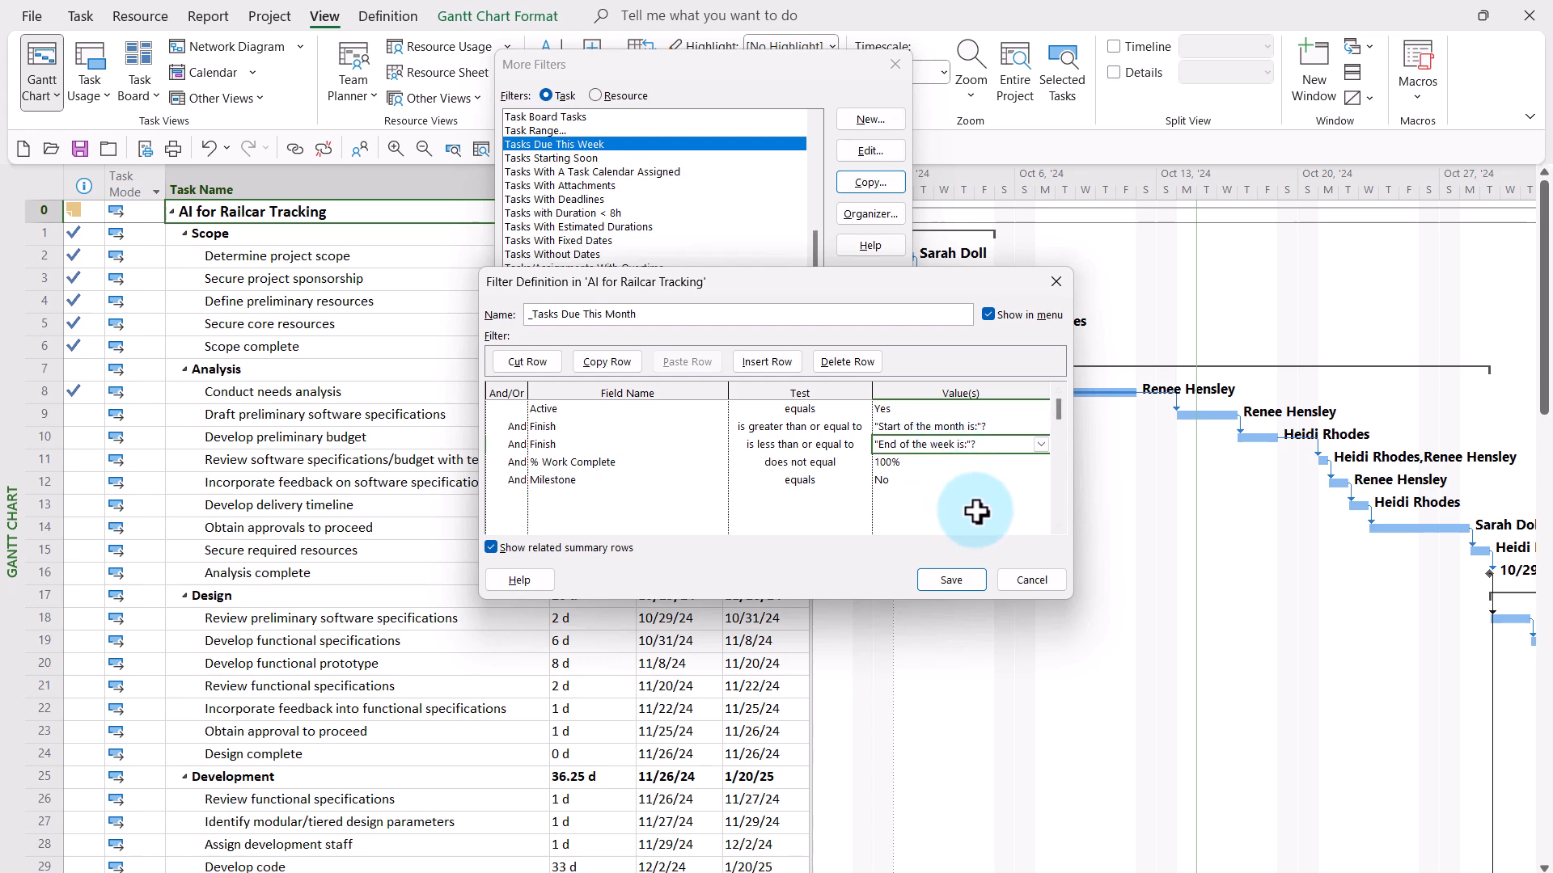
key(ctrl+a)
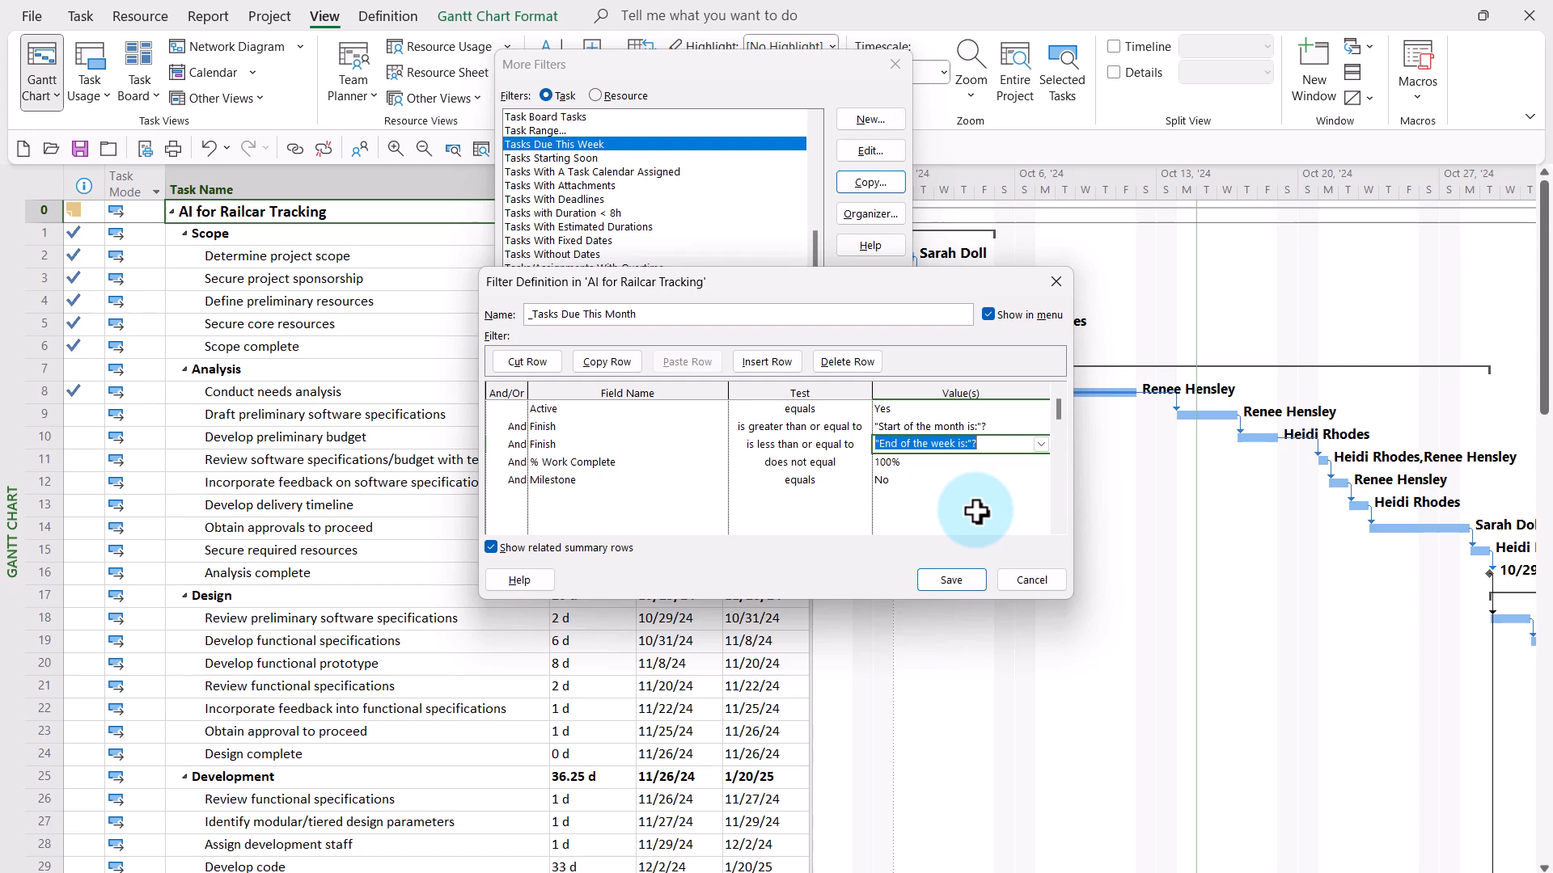
key(Right)
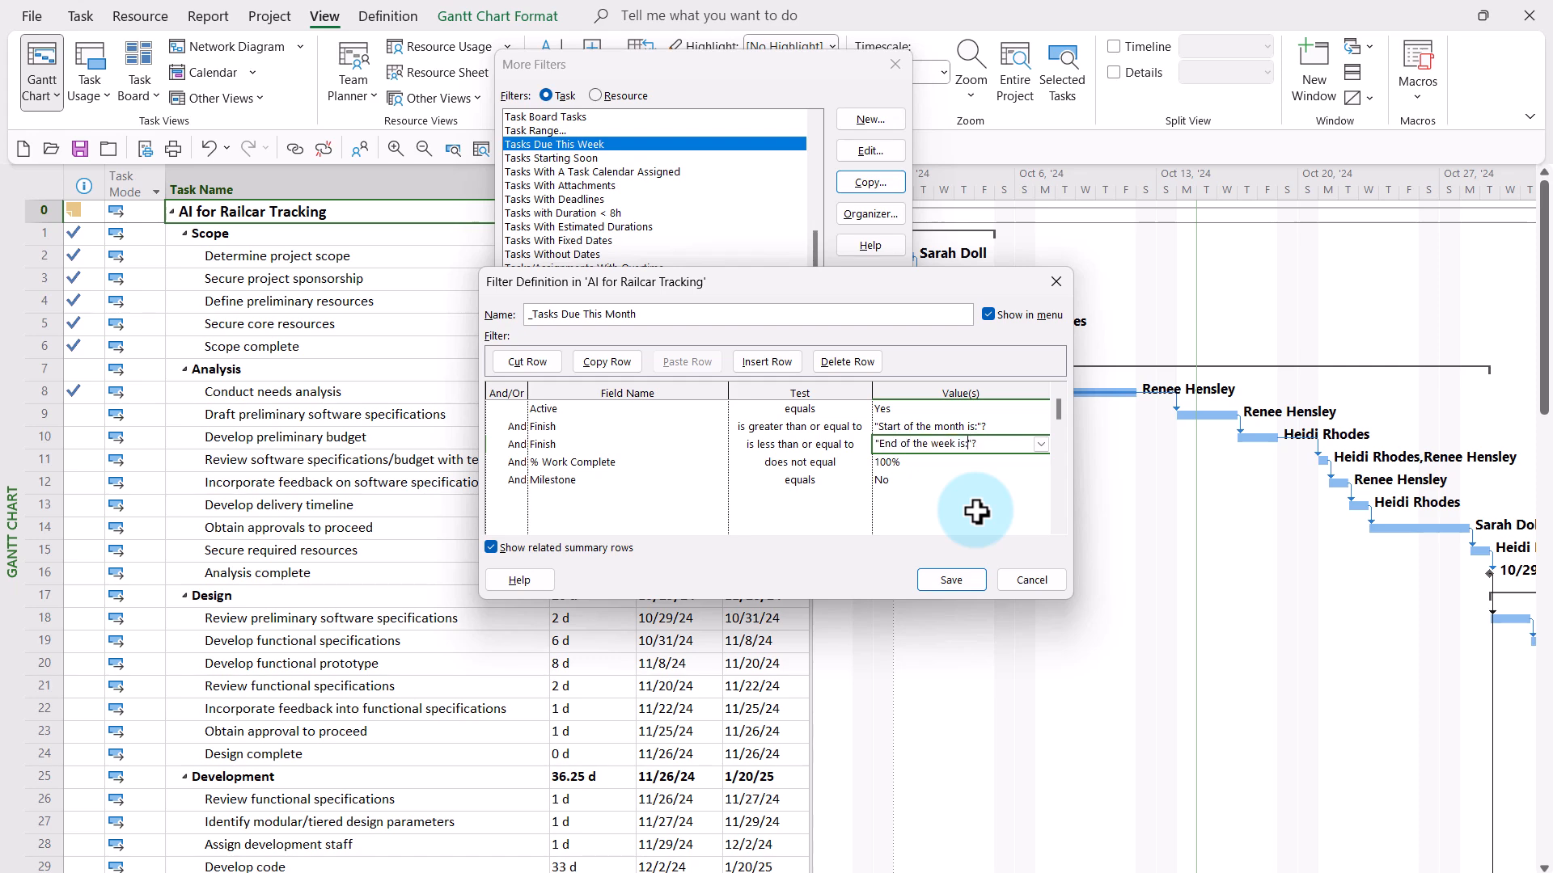
key(Left)
key(Left)
key(Left)
key(BackSpace)
key(BackSpace)
key(BackSpace)
key(BackSpace)
text(month)
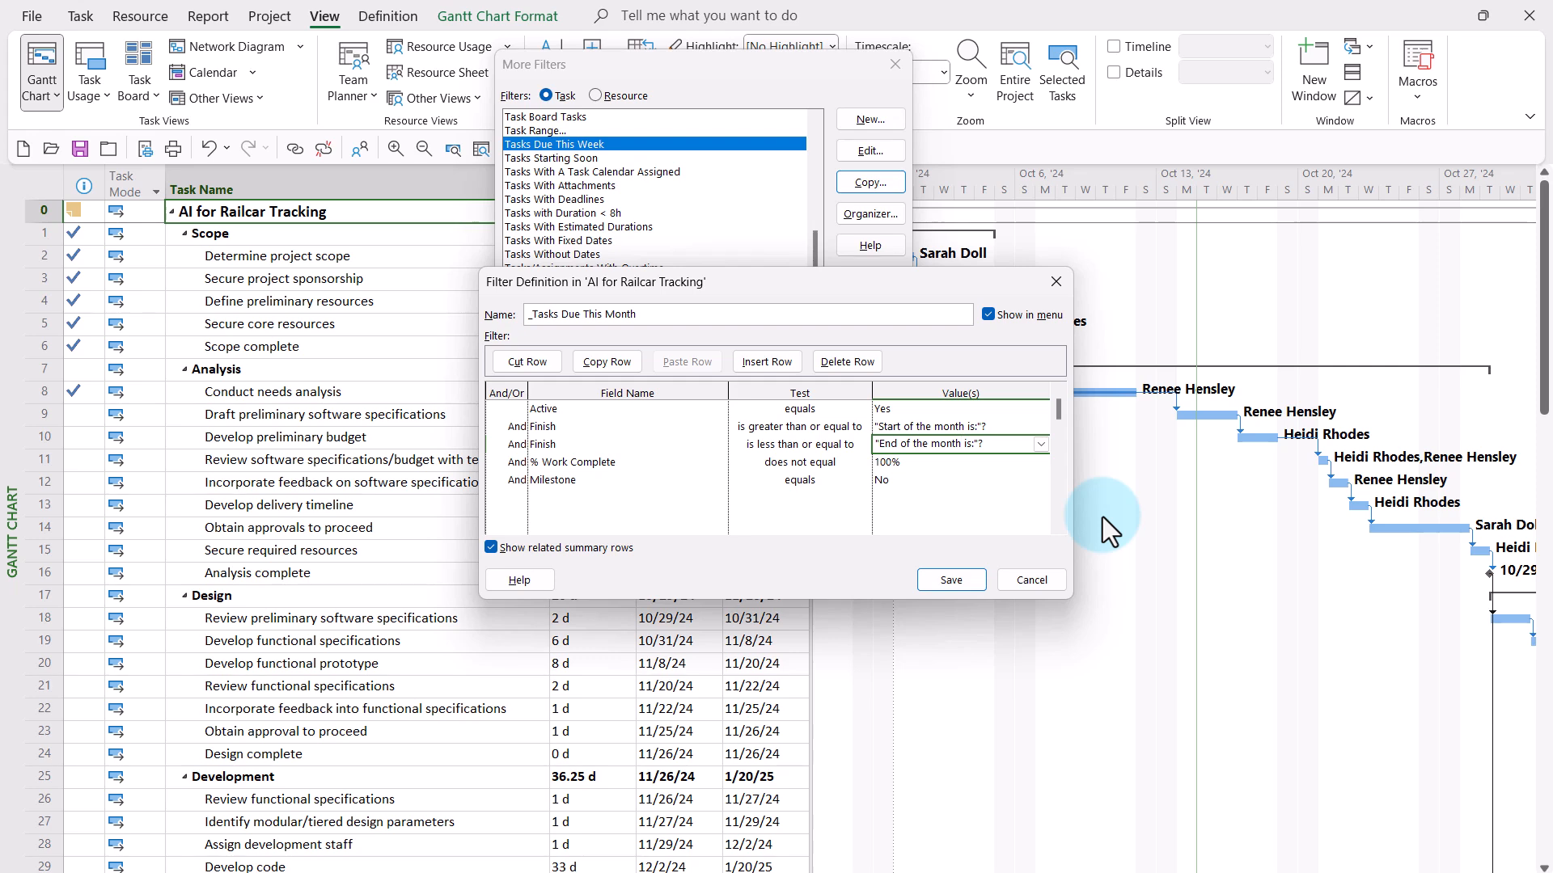
Step: Save the _Tasks Due This Month filter and apply it to the Gantt chart to examine the matching task bars
click(953, 581)
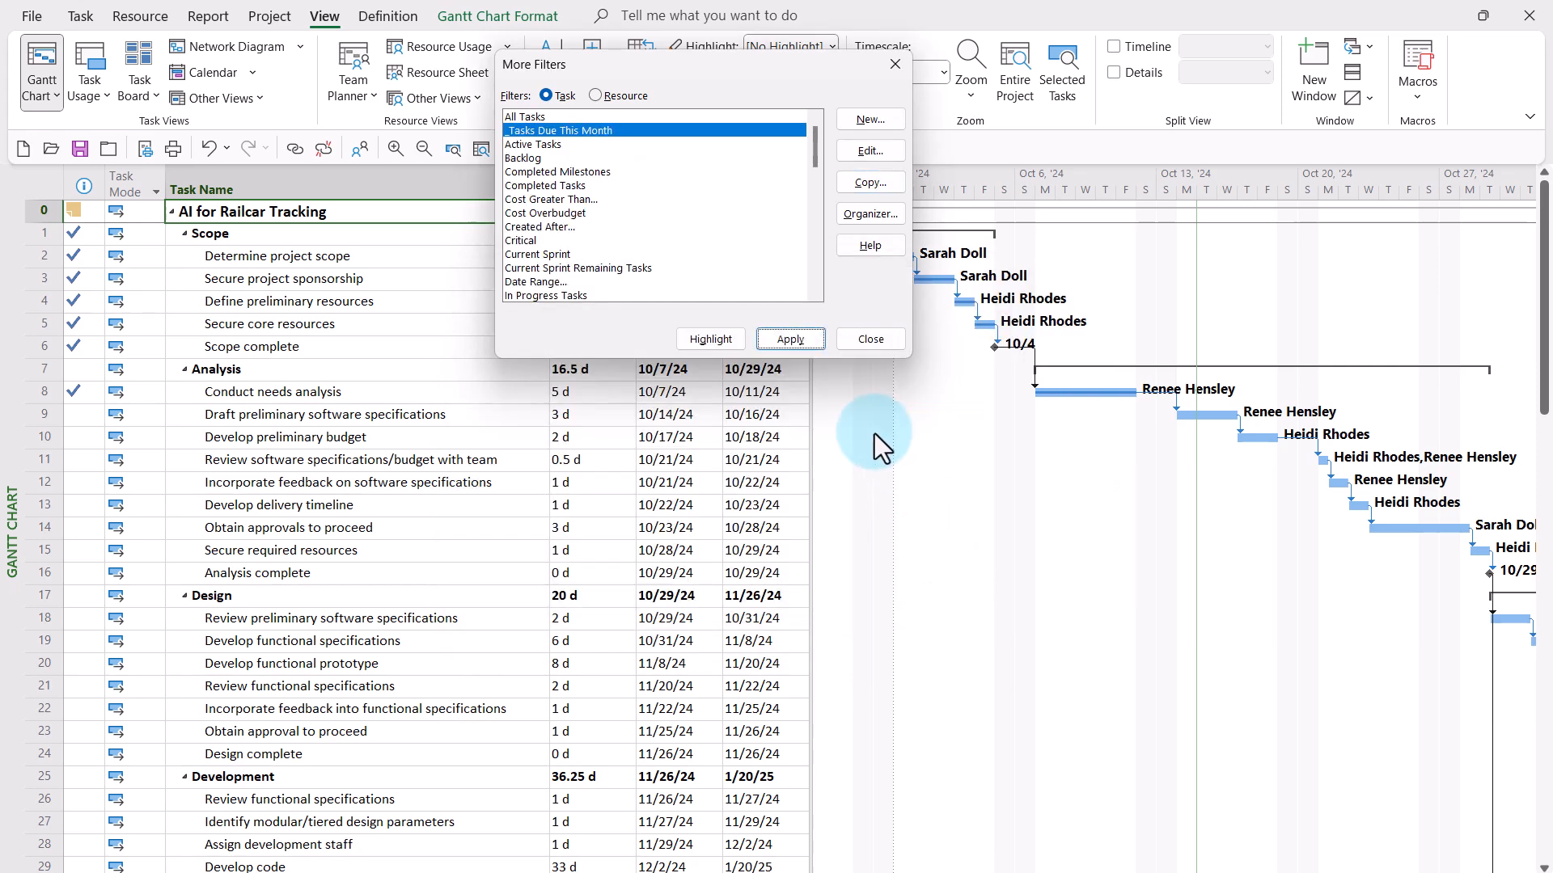
click(798, 336)
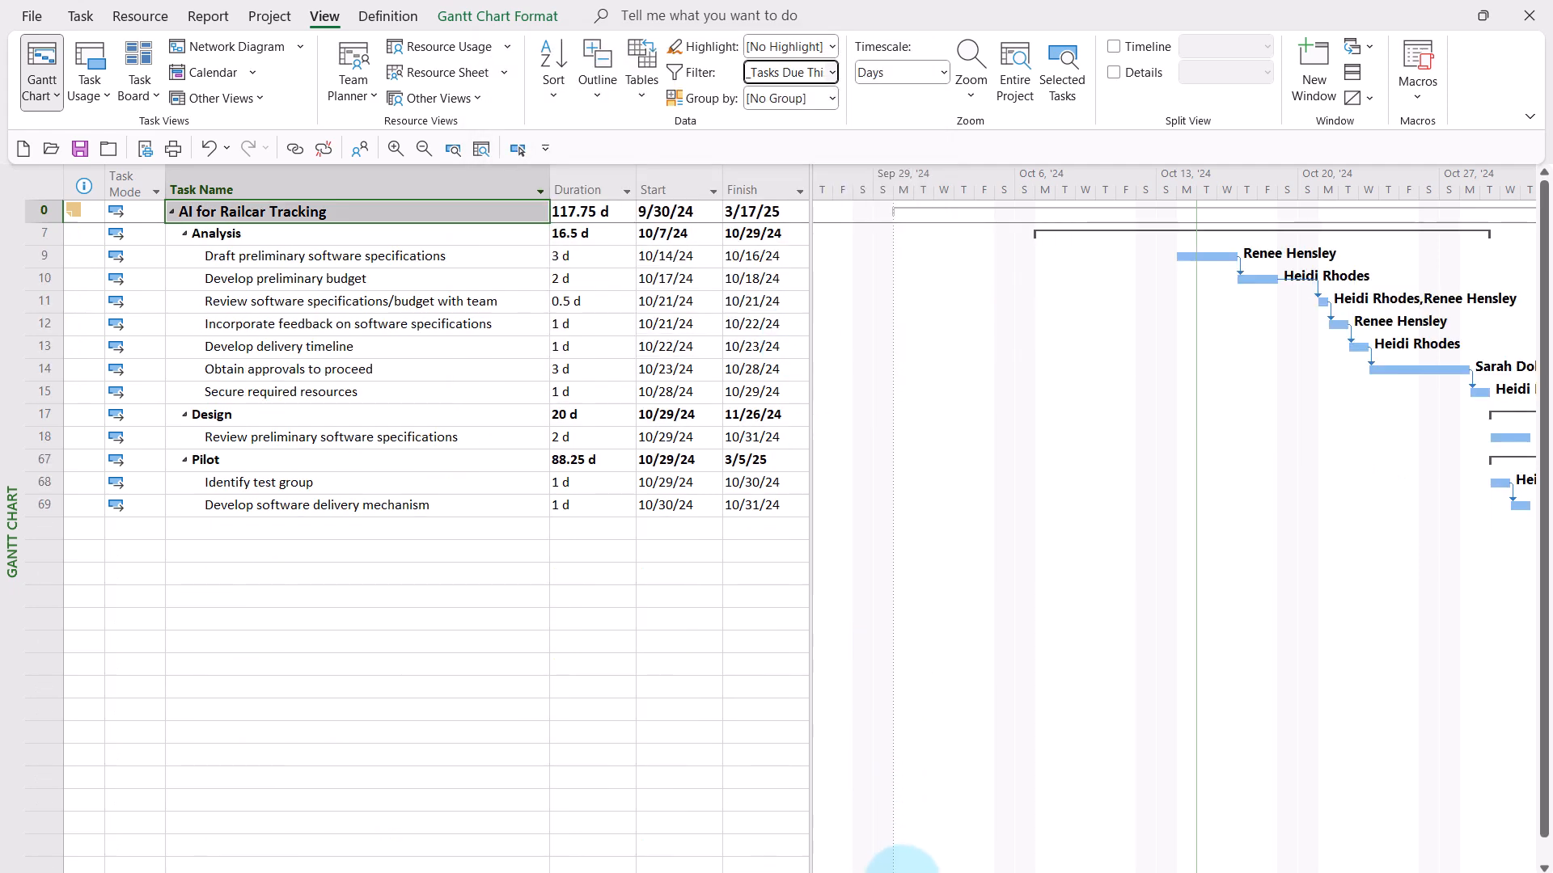
scroll(944, 863, right, 3)
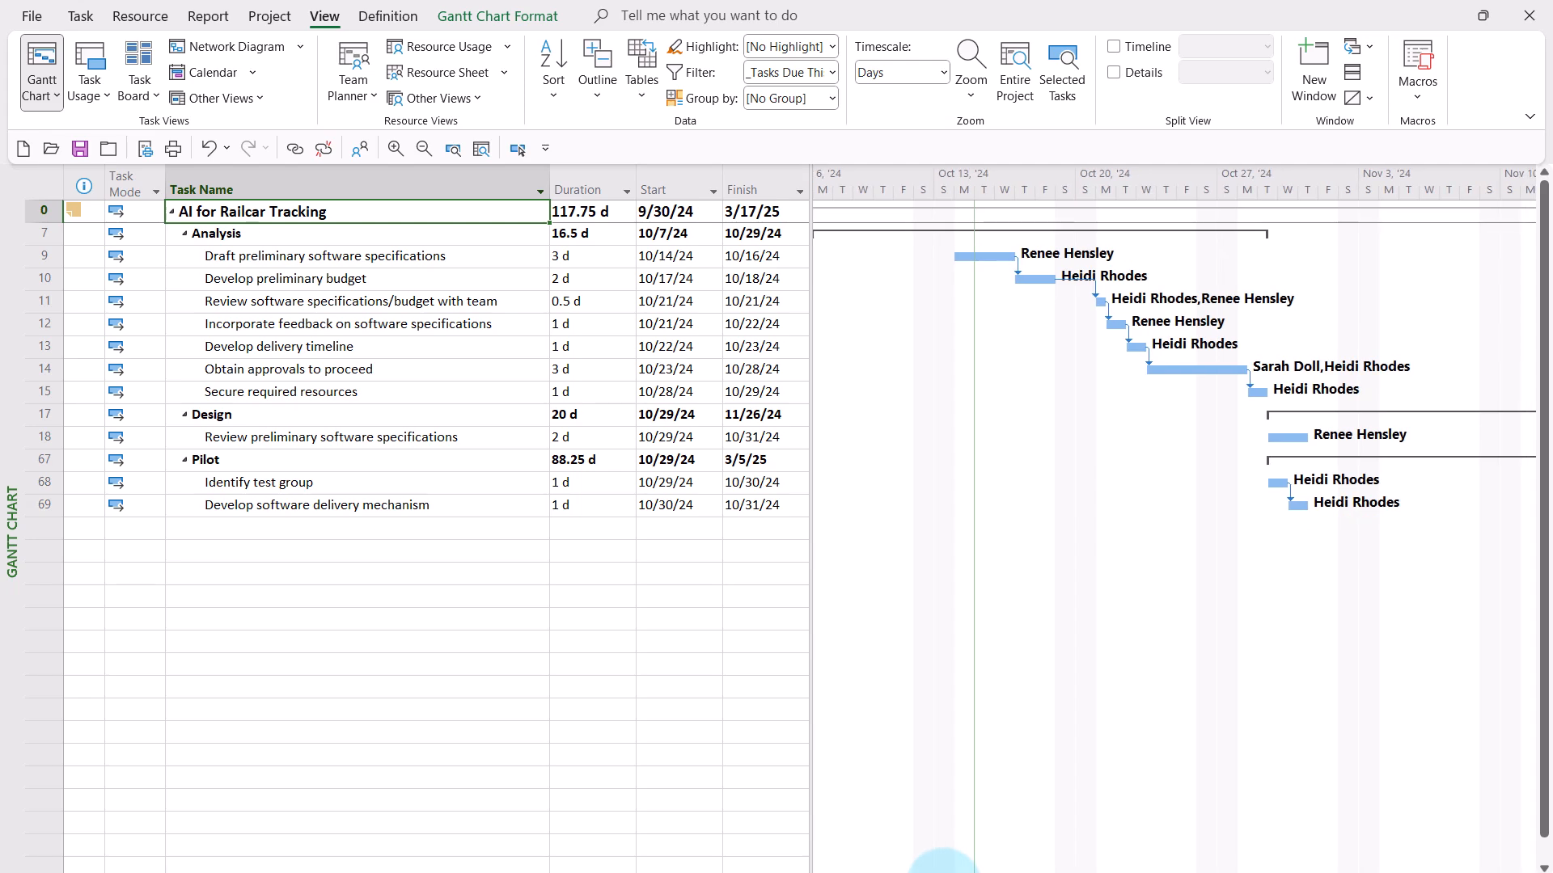